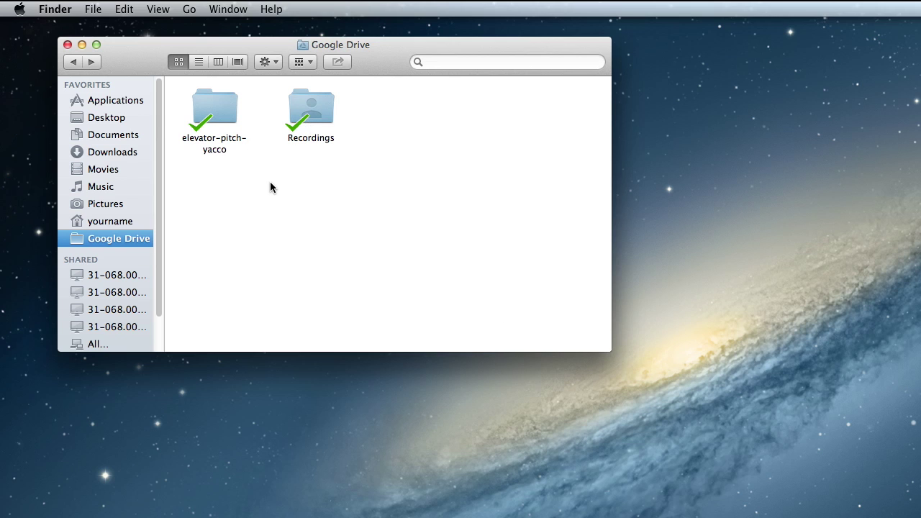
Step: Open the elevator-pitch-yacco folder and inspect the elevator-audio-mr-yacco.aup file and its _data folder
{"action": "double_click", "coordinate": [212, 116]}
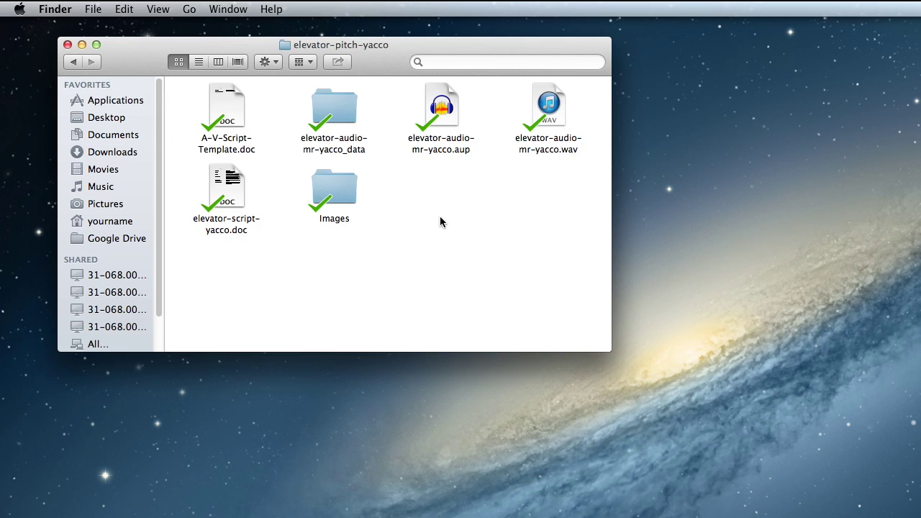
{"action": "left_click", "coordinate": [447, 116]}
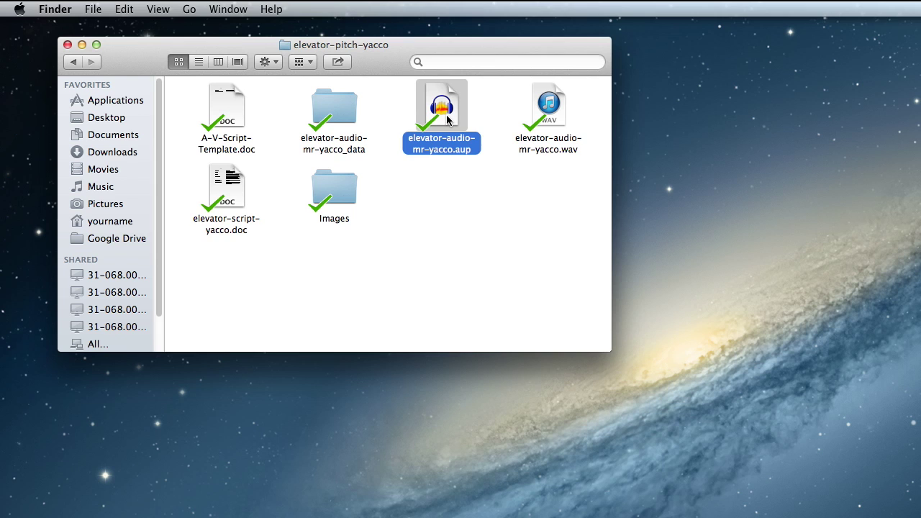
{"action": "left_click", "coordinate": [341, 112]}
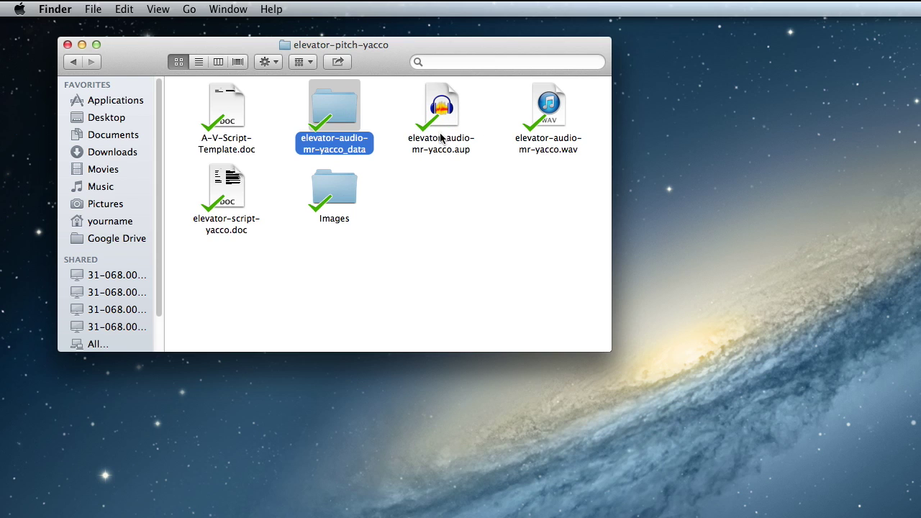
{"action": "left_click", "coordinate": [439, 164]}
{"action": "left_click_drag", "start_coordinate": [439, 163], "coordinate": [335, 112]}
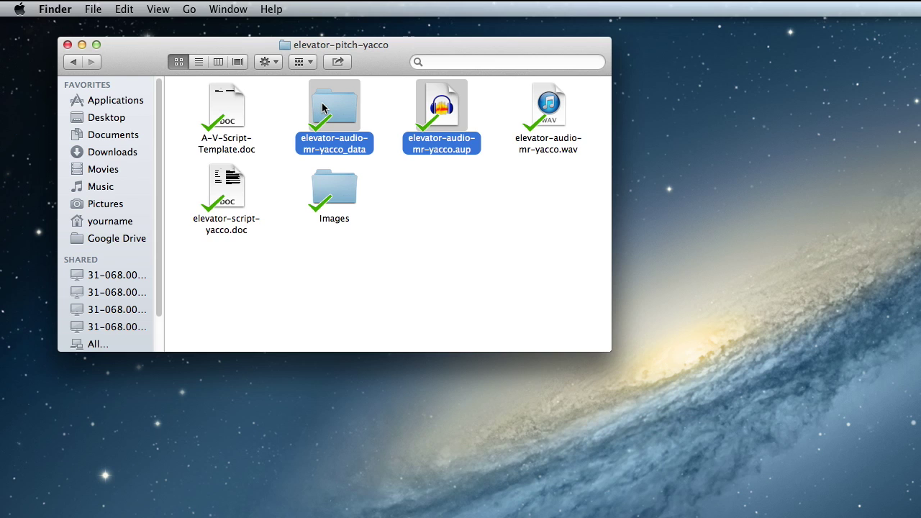
{"action": "left_click", "coordinate": [446, 171]}
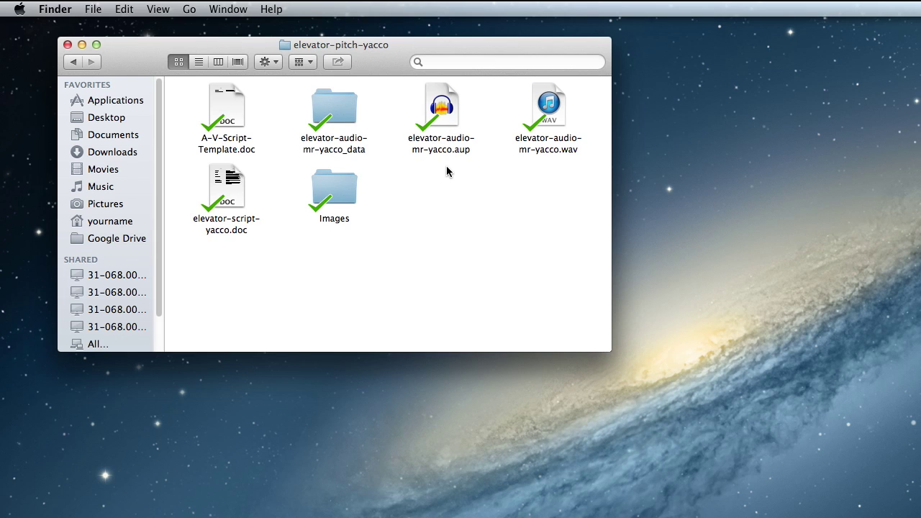
Step: Open elevator-audio-mr-yacco.aup in Audacity, allowing the downloaded app past the security warning
{"action": "left_click", "coordinate": [447, 115]}
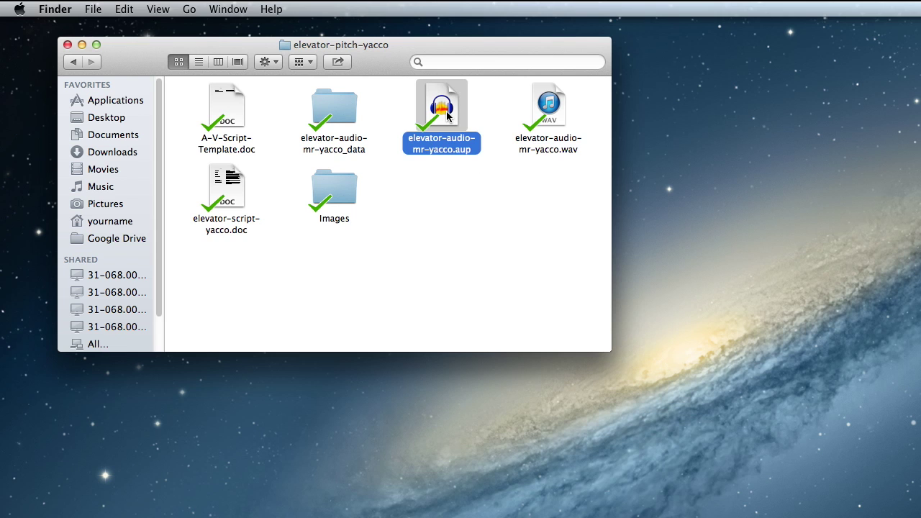
{"action": "double_click", "coordinate": [446, 115]}
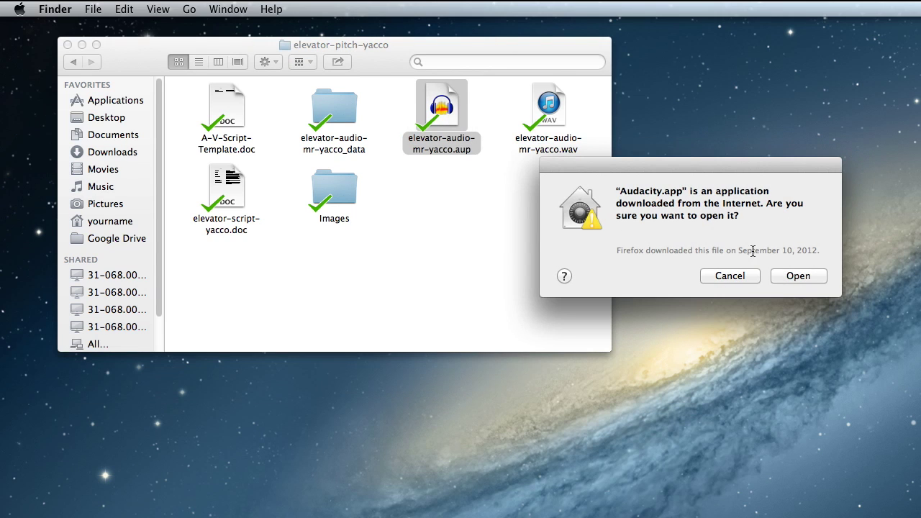
{"action": "left_click_drag", "start_coordinate": [779, 175], "coordinate": [742, 182]}
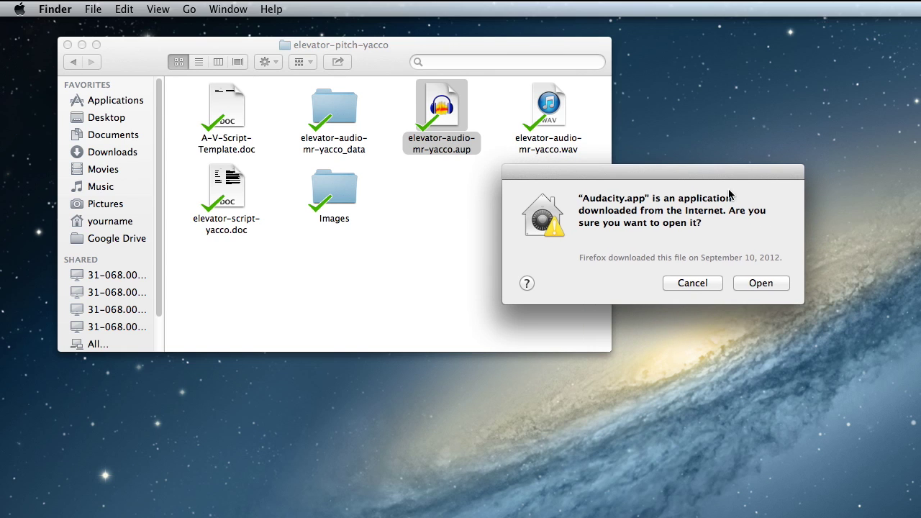
{"action": "left_click", "coordinate": [753, 285]}
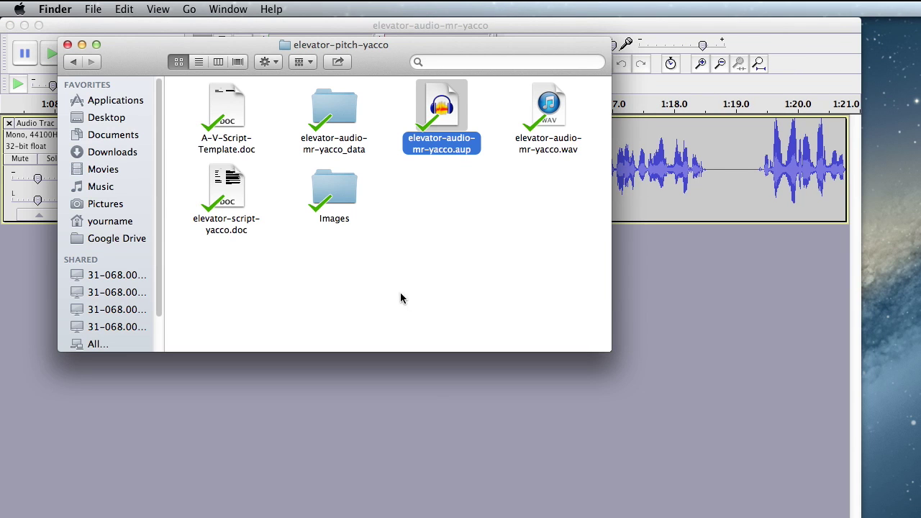
Step: Open elevator-script-yacco.doc in OpenOffice Writer and scroll its table to the AUDIO column
{"action": "left_click", "coordinate": [291, 227]}
{"action": "left_click", "coordinate": [224, 188]}
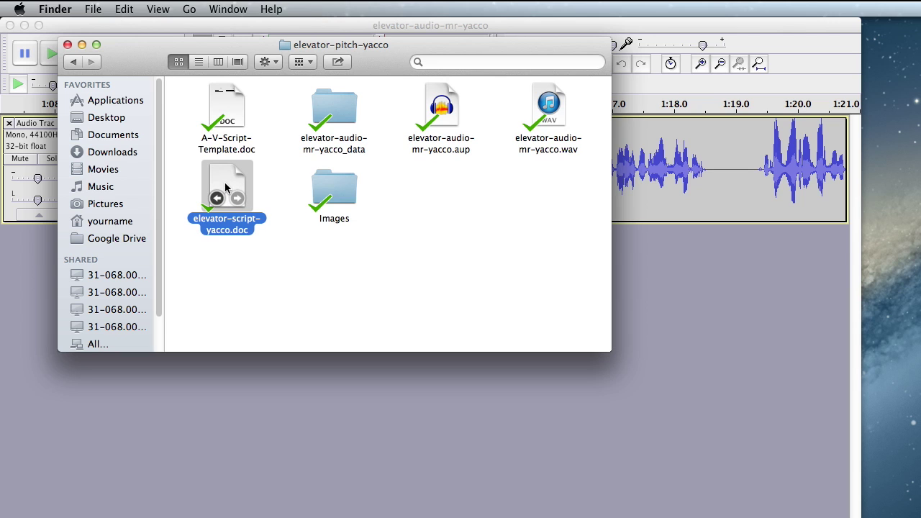
{"action": "double_click", "coordinate": [225, 185]}
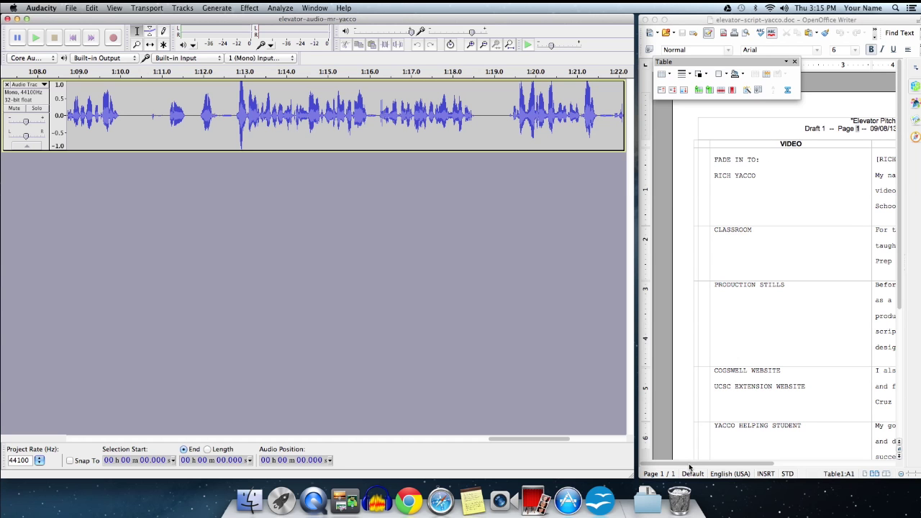
{"action": "left_click_drag", "start_coordinate": [688, 463], "coordinate": [803, 465]}
{"action": "left_click_drag", "start_coordinate": [897, 294], "coordinate": [898, 314]}
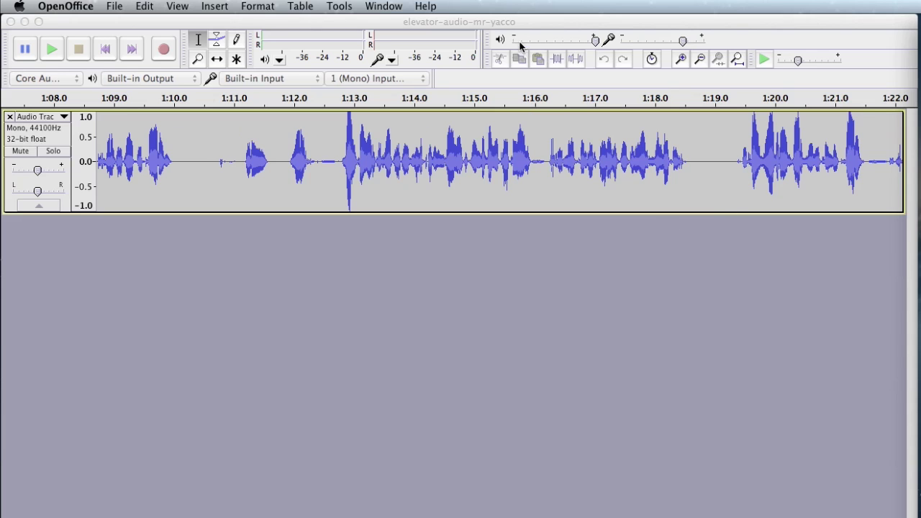
Step: Fit the whole elevator-audio-mr-yacco recording in the window and play it from the start
{"action": "left_click", "coordinate": [528, 23]}
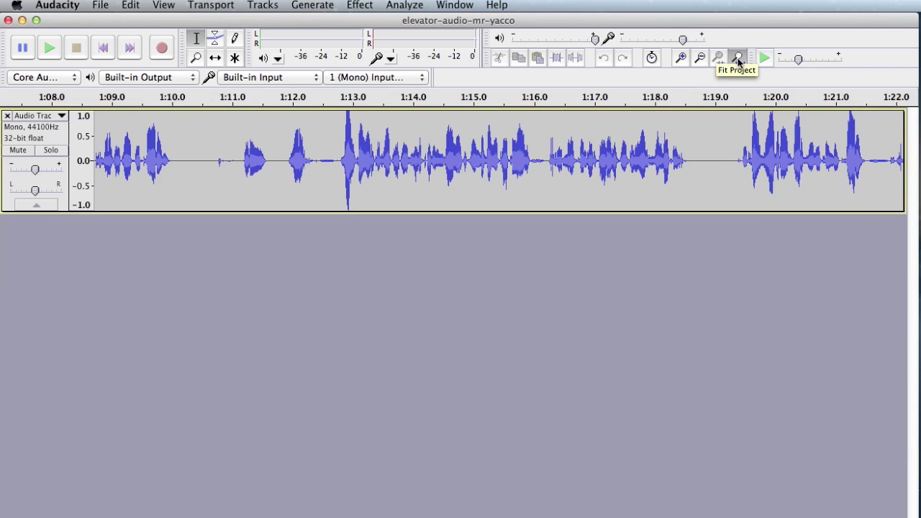
{"action": "left_click", "coordinate": [749, 153]}
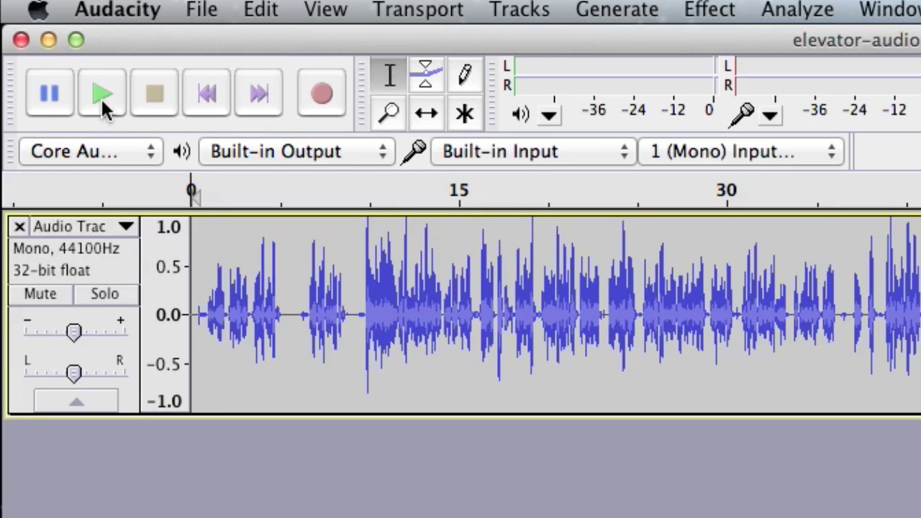
{"action": "left_click", "coordinate": [101, 97]}
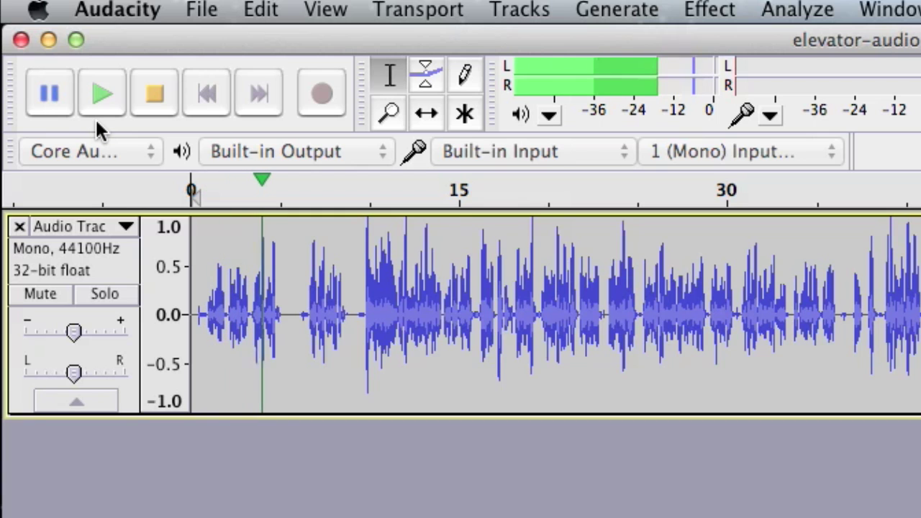
Step: Find where the loud main speech begins and cut all audio from 0 up to that point
{"action": "left_click", "coordinate": [137, 94]}
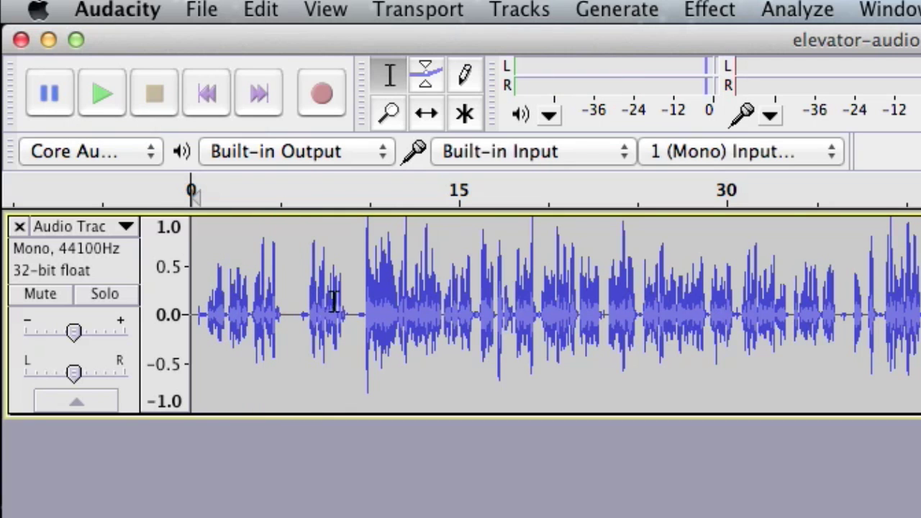
{"action": "left_click", "coordinate": [357, 299]}
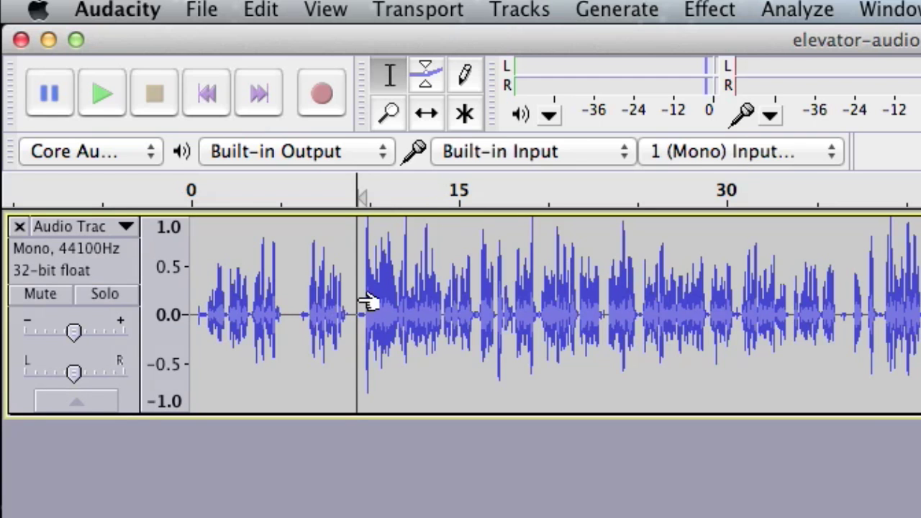
{"action": "key", "text": "space"}
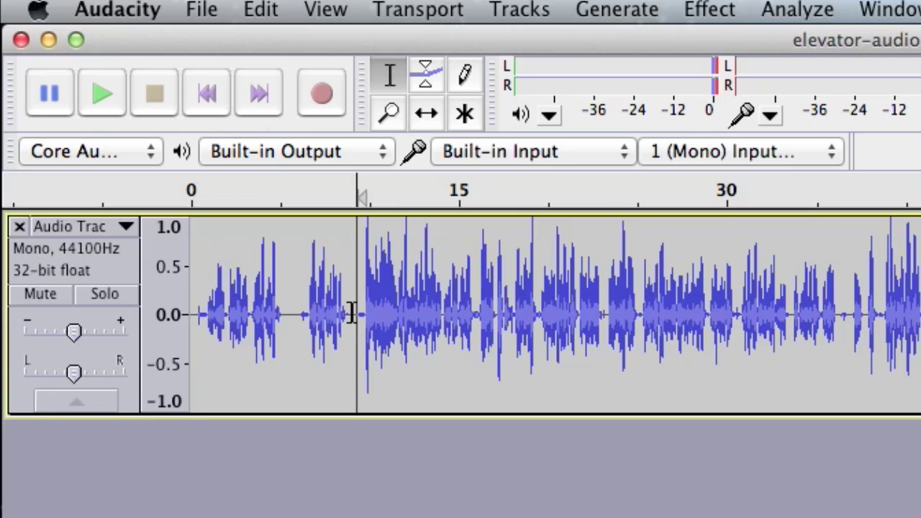
{"action": "left_click", "coordinate": [351, 311]}
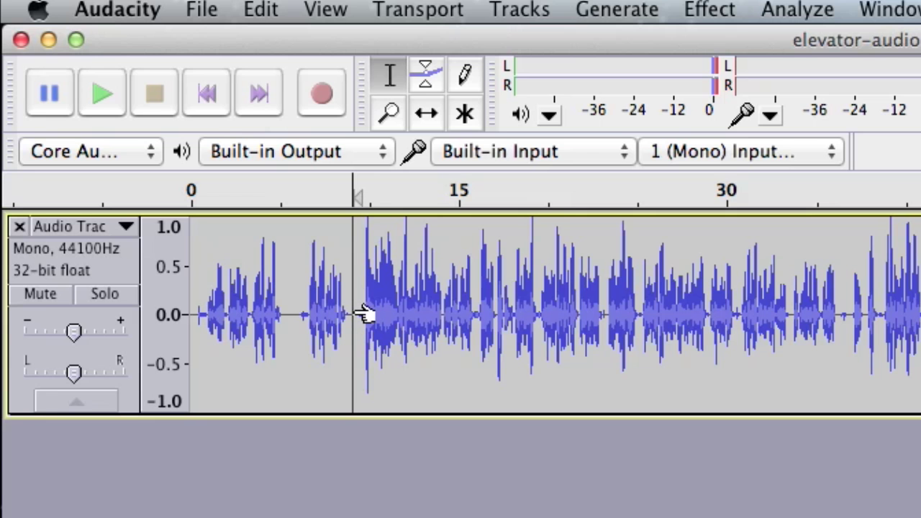
{"action": "left_click_drag", "start_coordinate": [363, 314], "coordinate": [136, 294]}
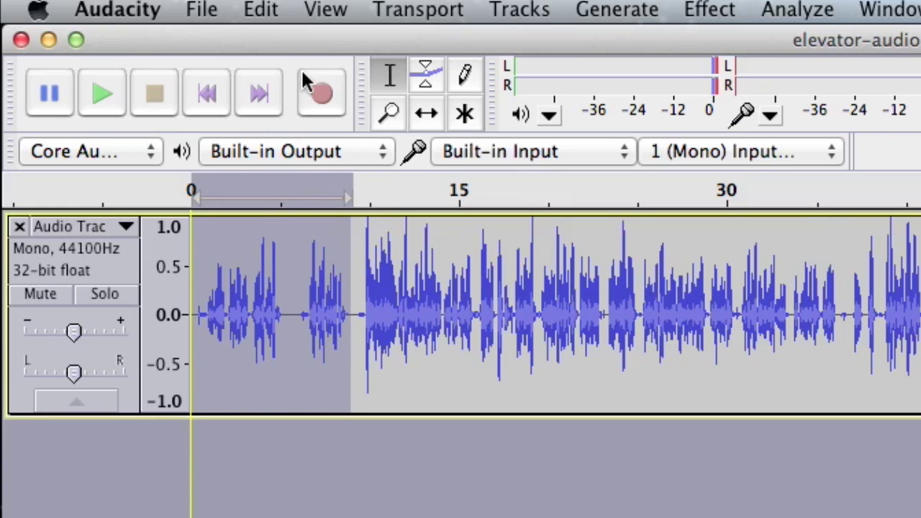
{"action": "left_click", "coordinate": [265, 10]}
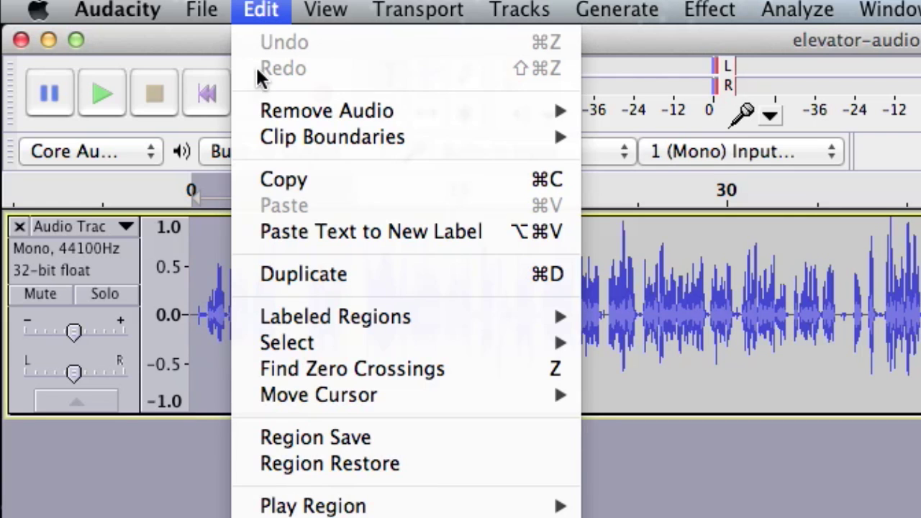
{"action": "mouse_move", "coordinate": [283, 119]}
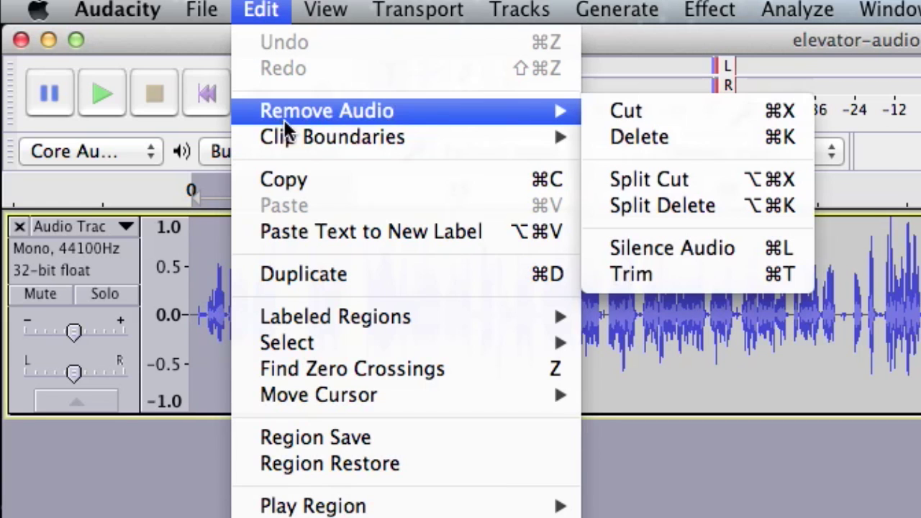
{"action": "left_click", "coordinate": [653, 116]}
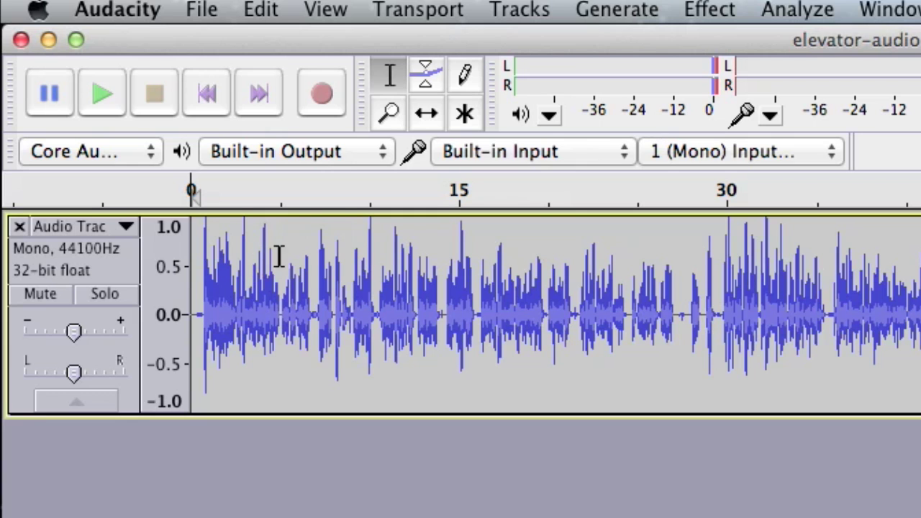
{"action": "left_click", "coordinate": [101, 94]}
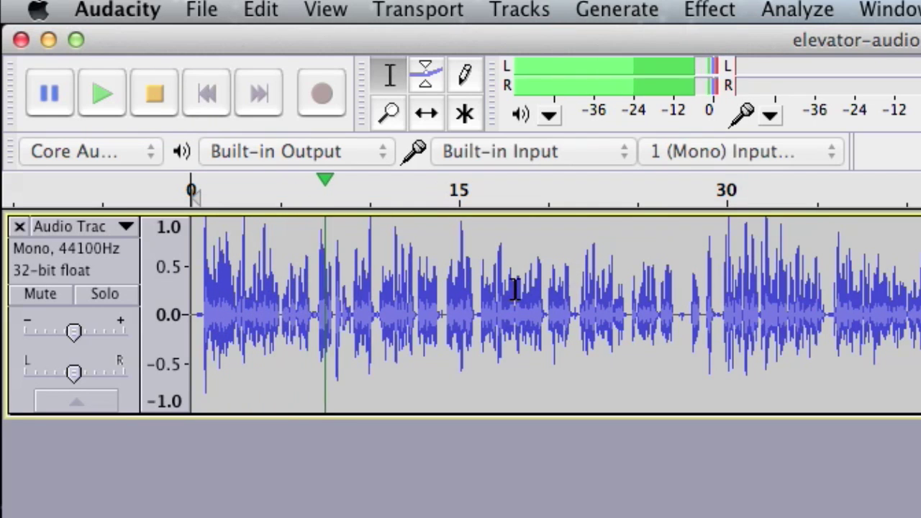
{"action": "key", "text": "space"}
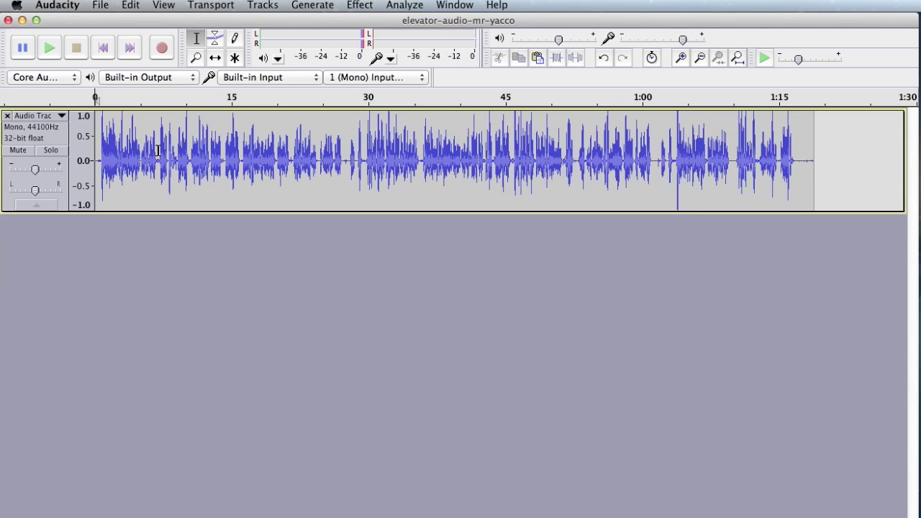
{"action": "left_click", "coordinate": [315, 295]}
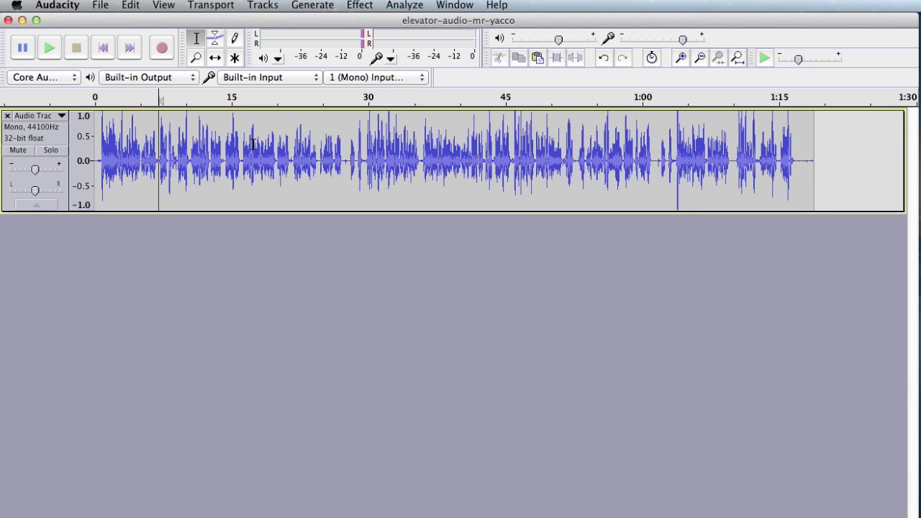
{"action": "key", "text": "space"}
{"action": "key", "text": "space"}
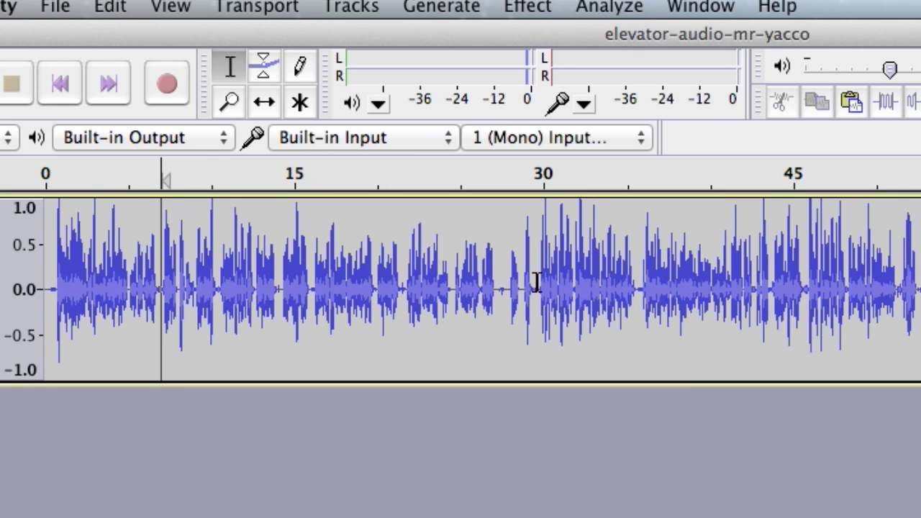
{"action": "left_click", "coordinate": [490, 284]}
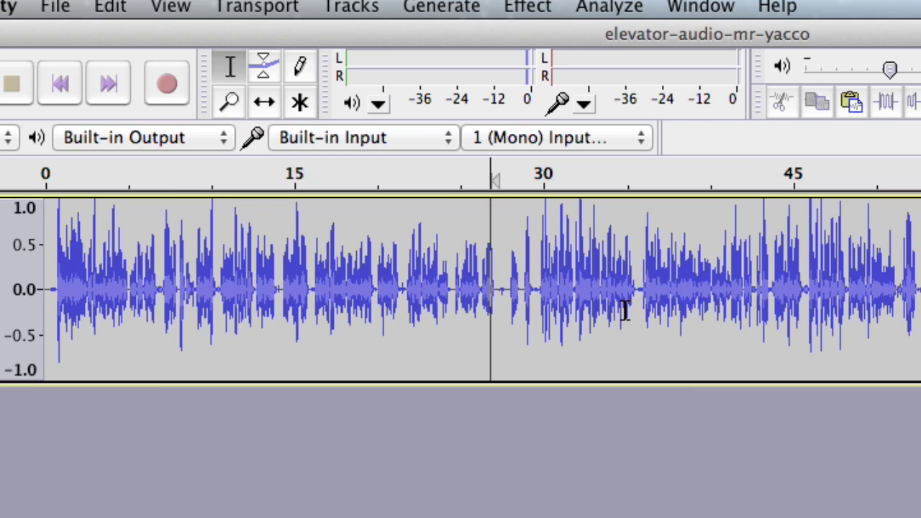
{"action": "key", "text": "space"}
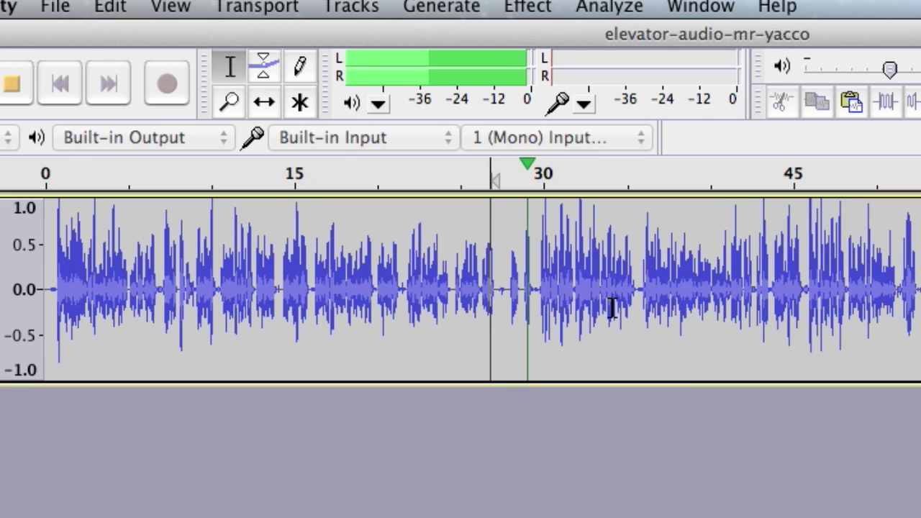
{"action": "key", "text": "space"}
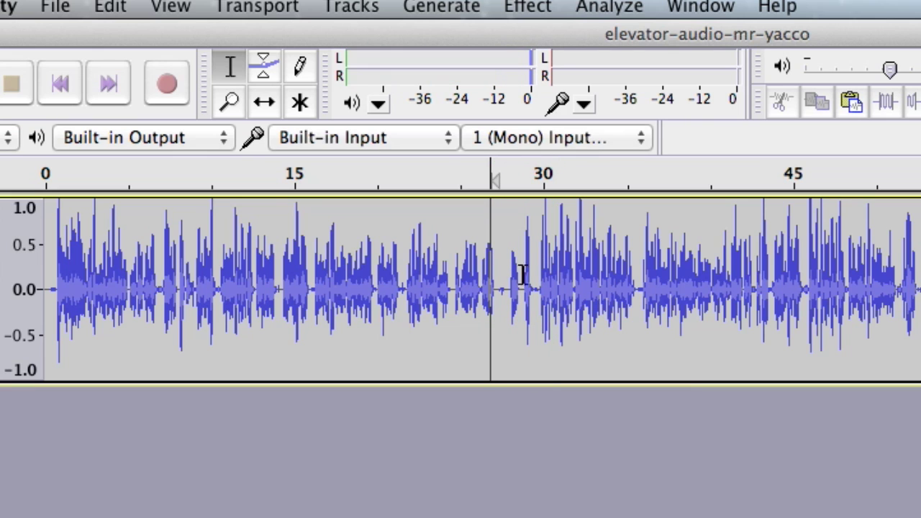
Step: Select the passage from about 13 s to 30 s, preview it, and delete it
{"action": "left_click", "coordinate": [535, 282]}
{"action": "left_click_drag", "start_coordinate": [535, 282], "coordinate": [158, 287]}
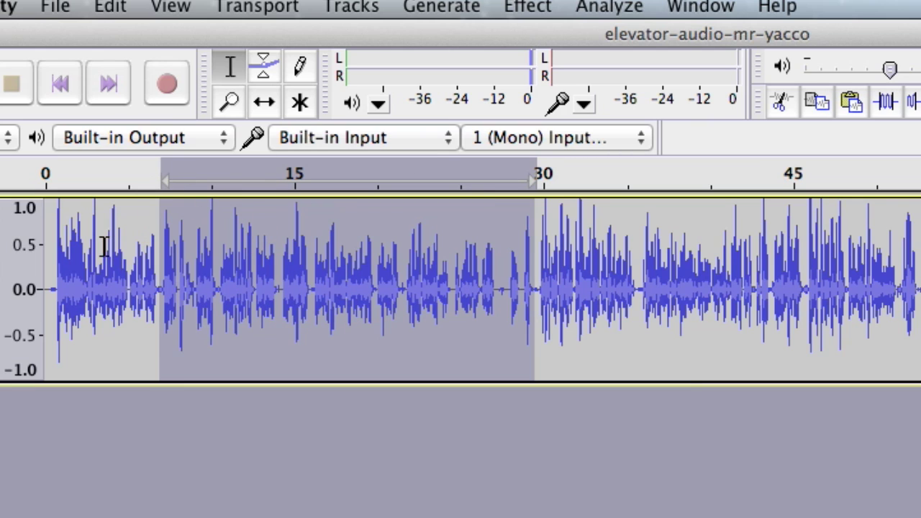
{"action": "key", "text": "space"}
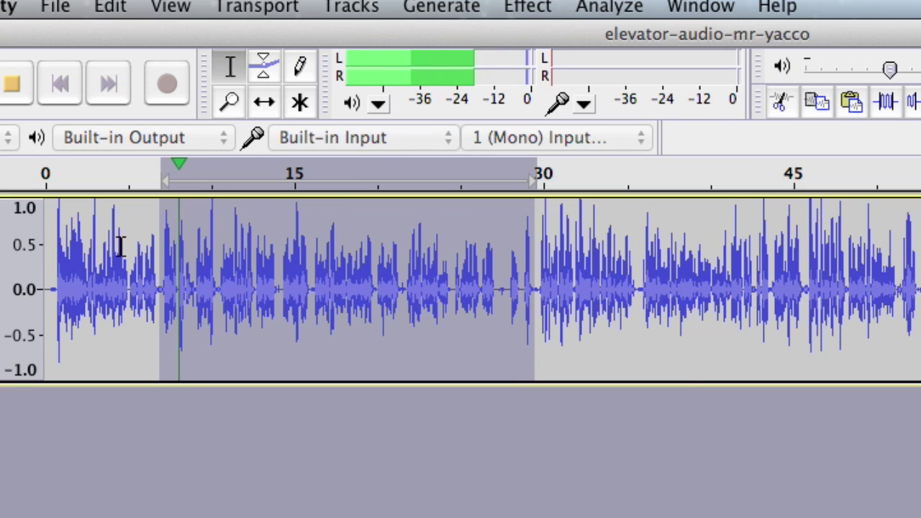
{"action": "key", "text": "space"}
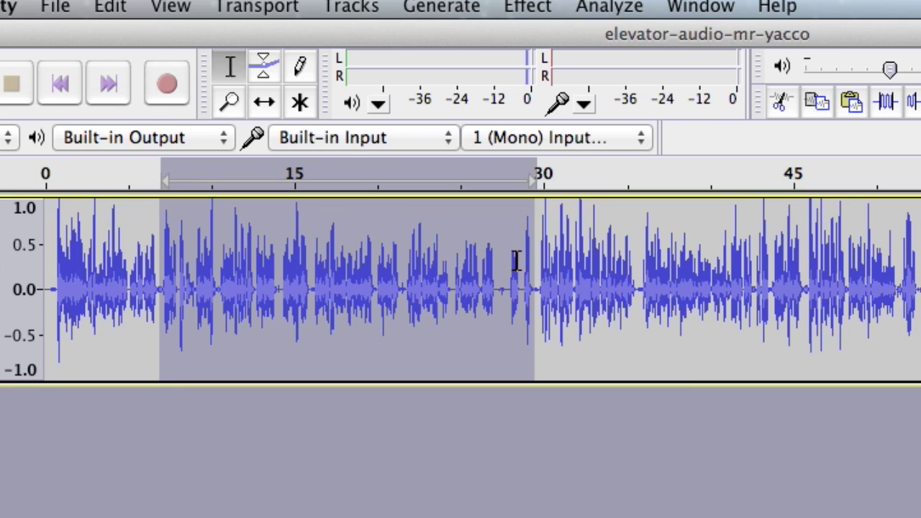
{"action": "key", "text": "Delete"}
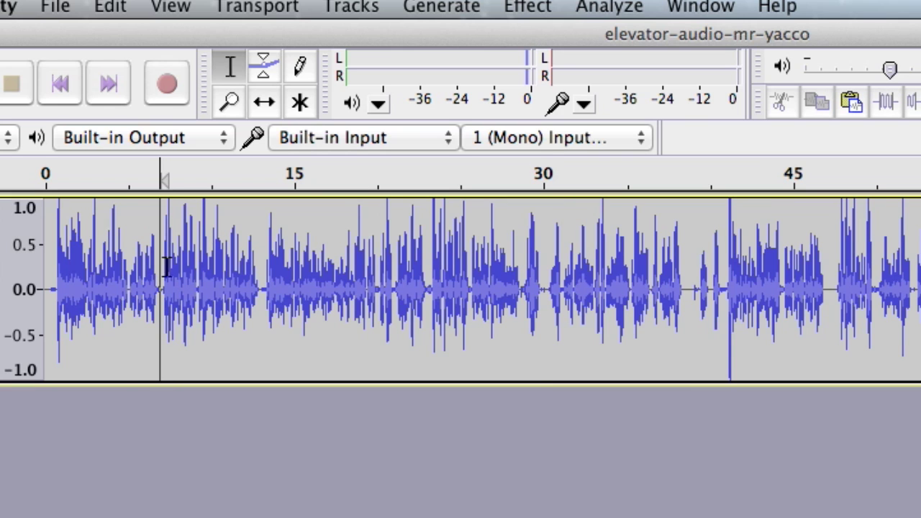
{"action": "left_click", "coordinate": [126, 272]}
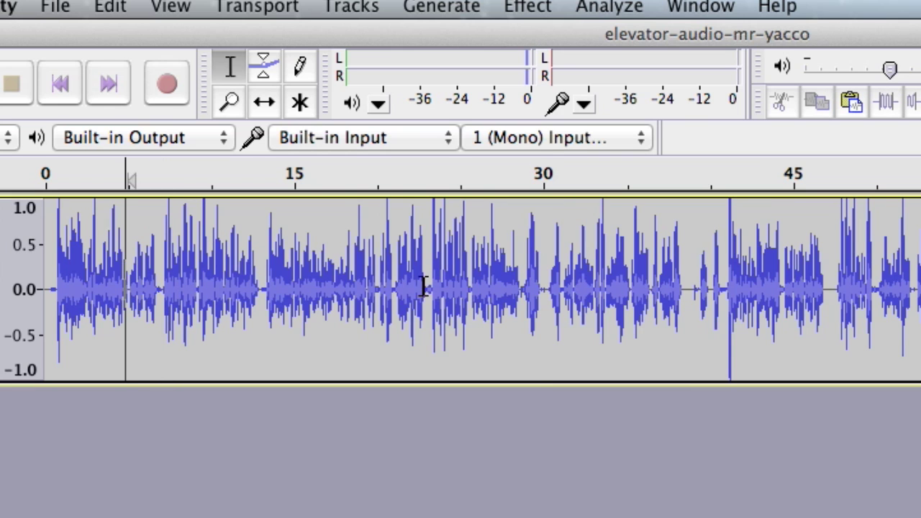
{"action": "key", "text": "space"}
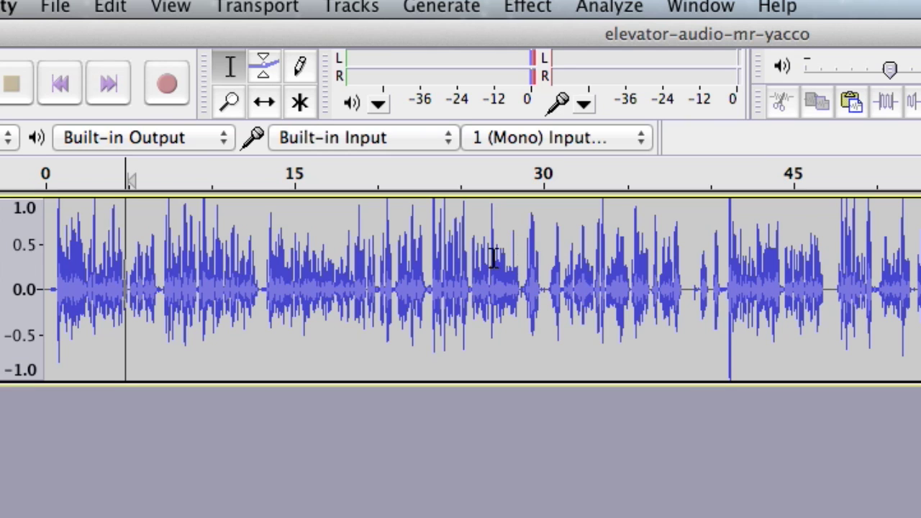
{"action": "left_click", "coordinate": [434, 284]}
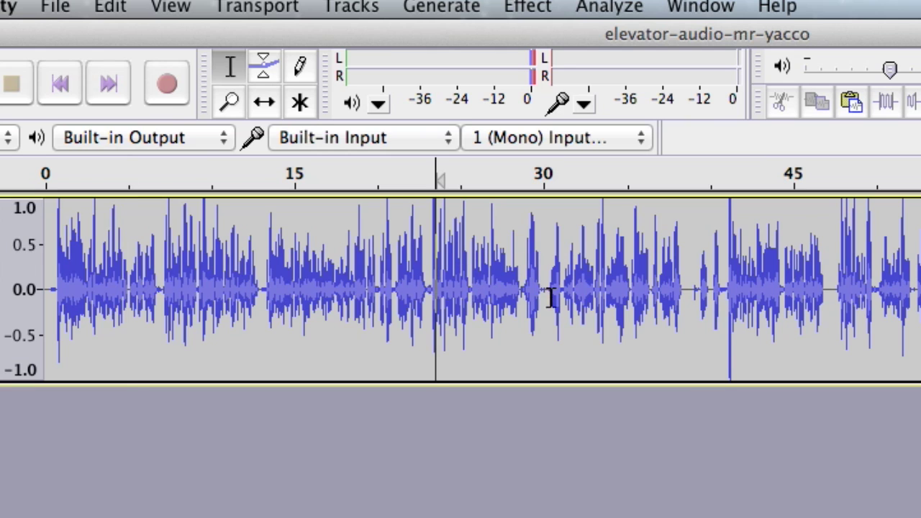
{"action": "key", "text": "space"}
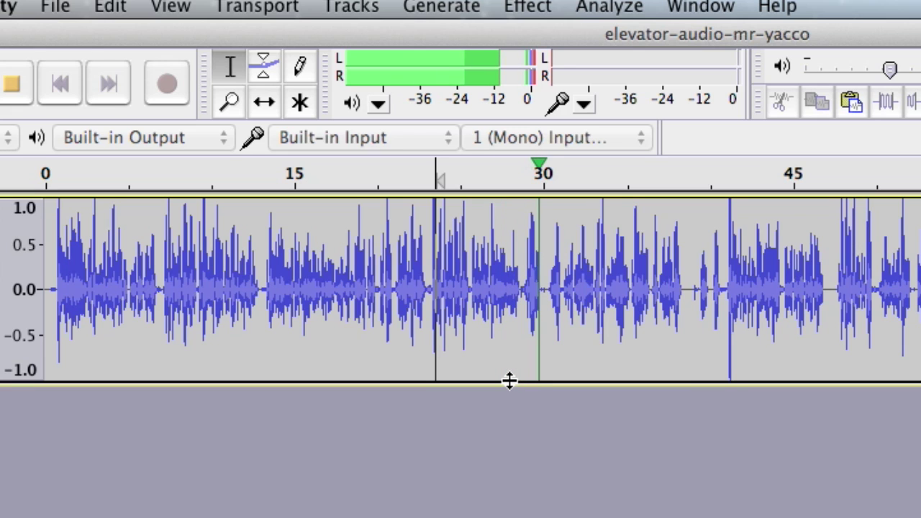
{"action": "key", "text": "space"}
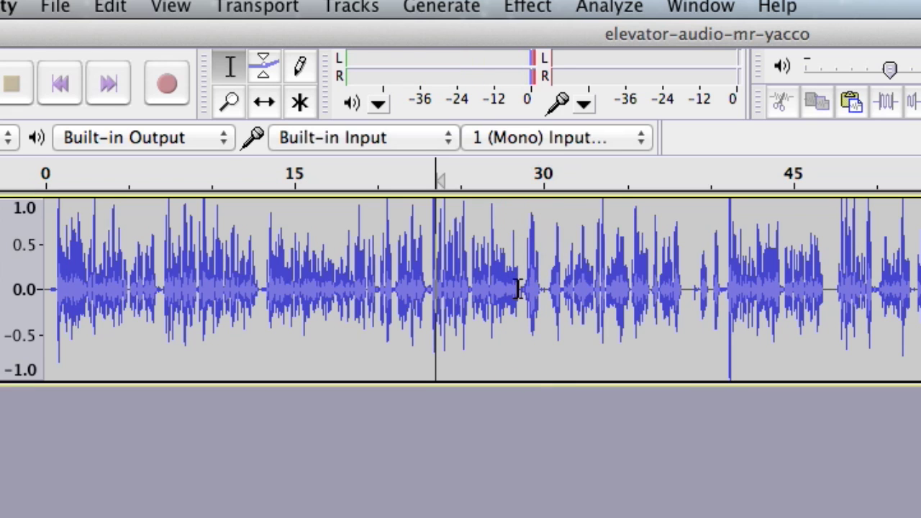
{"action": "left_click", "coordinate": [520, 288]}
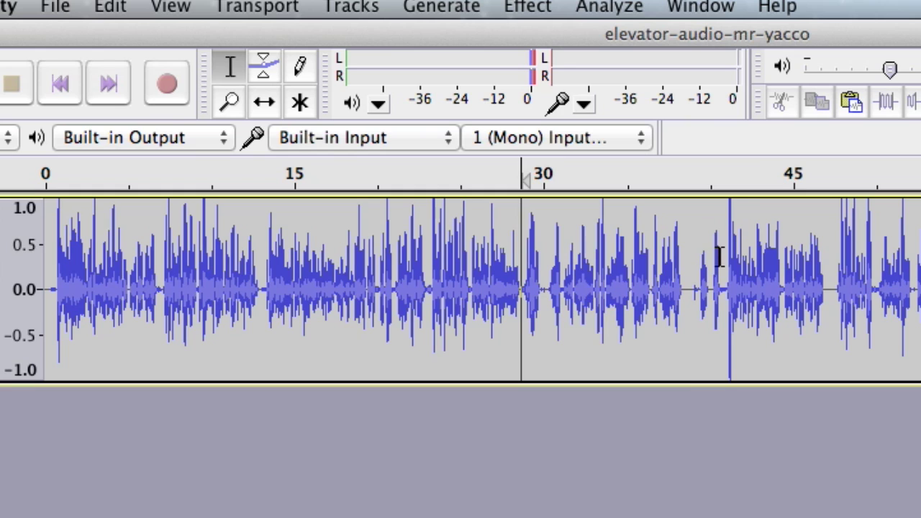
{"action": "left_click", "coordinate": [693, 286]}
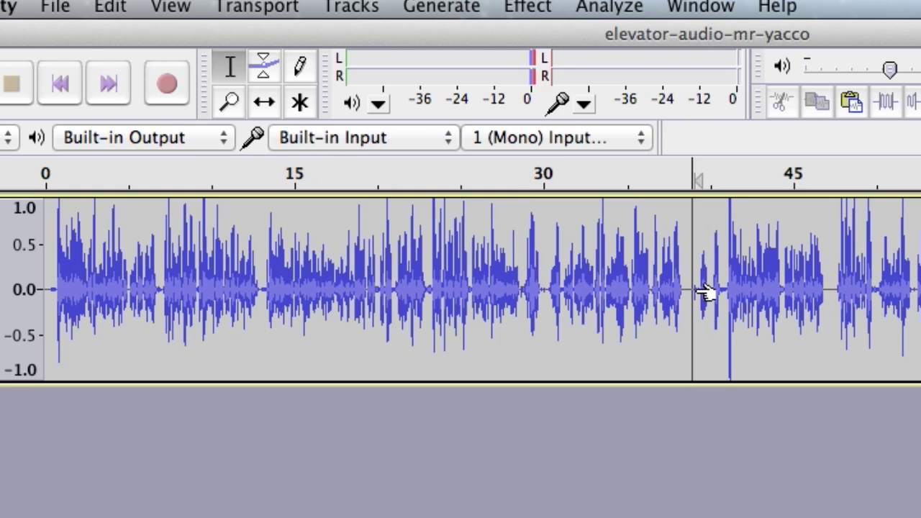
{"action": "key", "text": "space"}
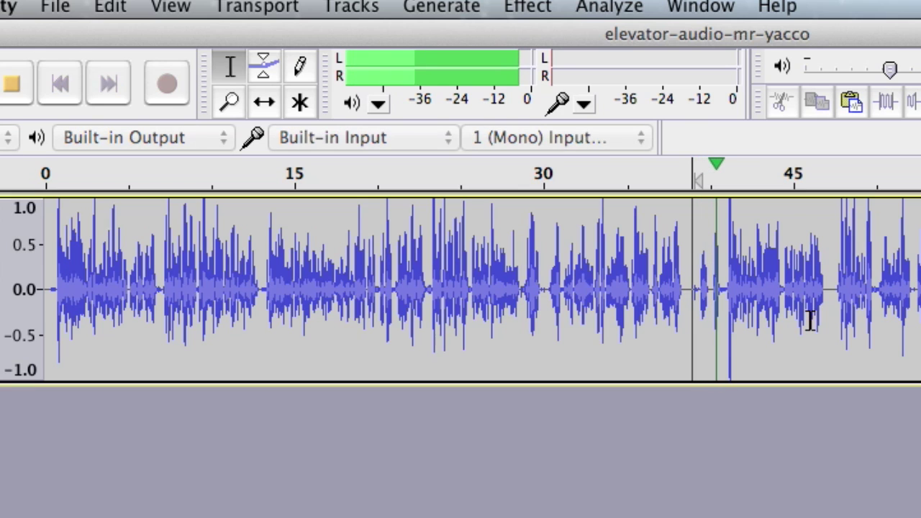
{"action": "key", "text": "space"}
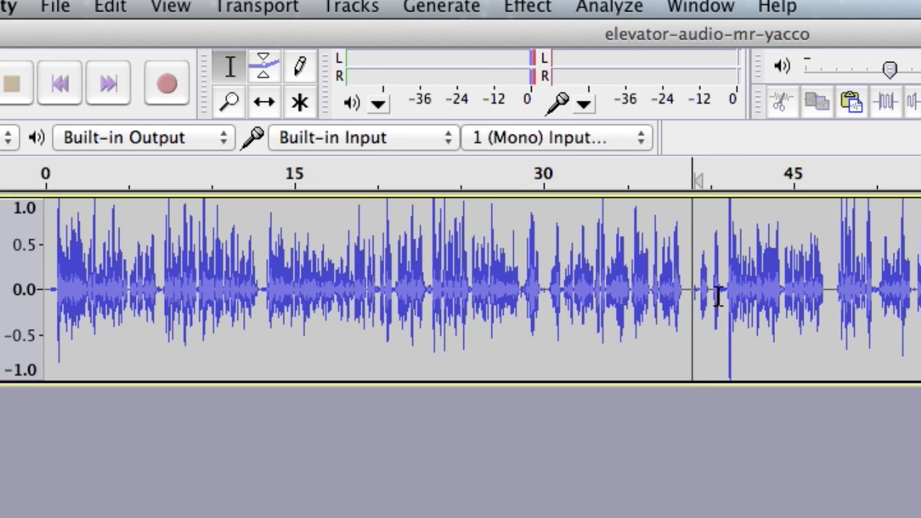
{"action": "left_click", "coordinate": [728, 290]}
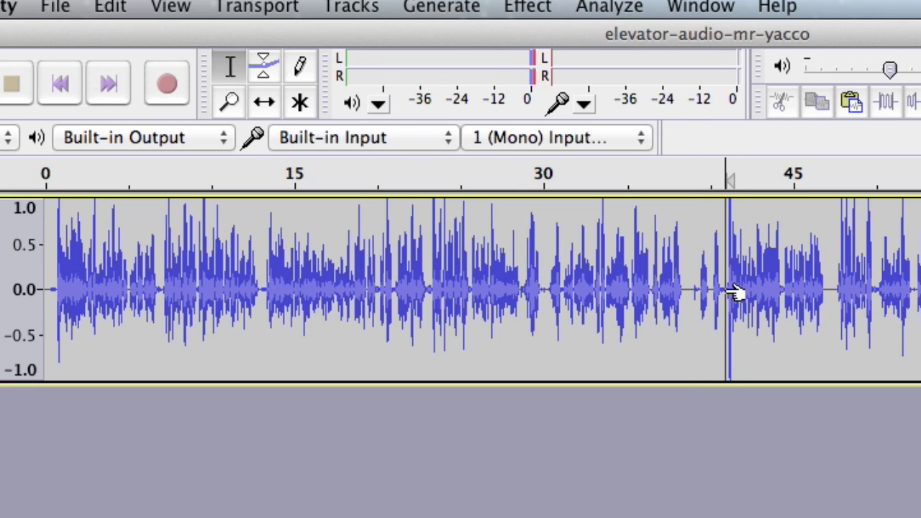
{"action": "left_click", "coordinate": [469, 289]}
{"action": "key", "text": "space"}
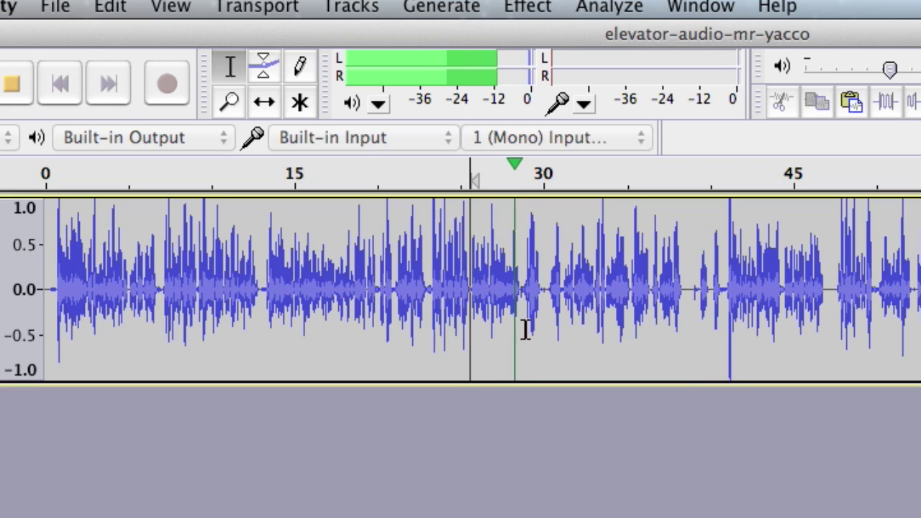
{"action": "key", "text": "space"}
{"action": "left_click", "coordinate": [522, 289]}
{"action": "key", "text": "space"}
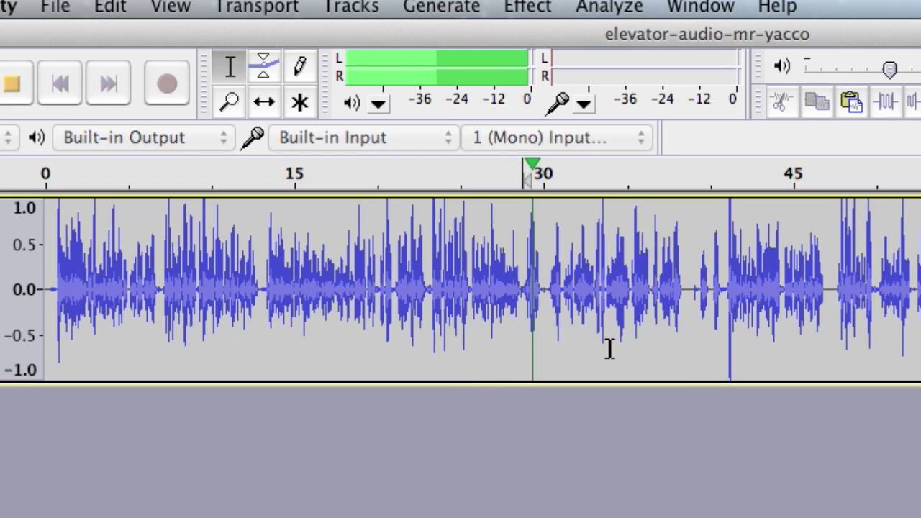
{"action": "key", "text": "space"}
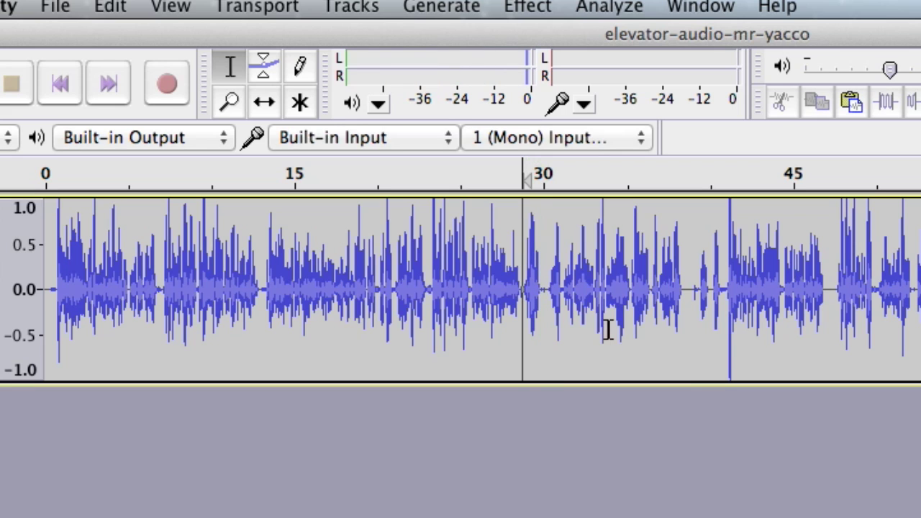
Step: Select about 29–41 s, preview and delete it, then play across the cut to check it
{"action": "left_click", "coordinate": [526, 287]}
{"action": "left_click_drag", "start_coordinate": [526, 288], "coordinate": [725, 298]}
{"action": "key", "text": "space"}
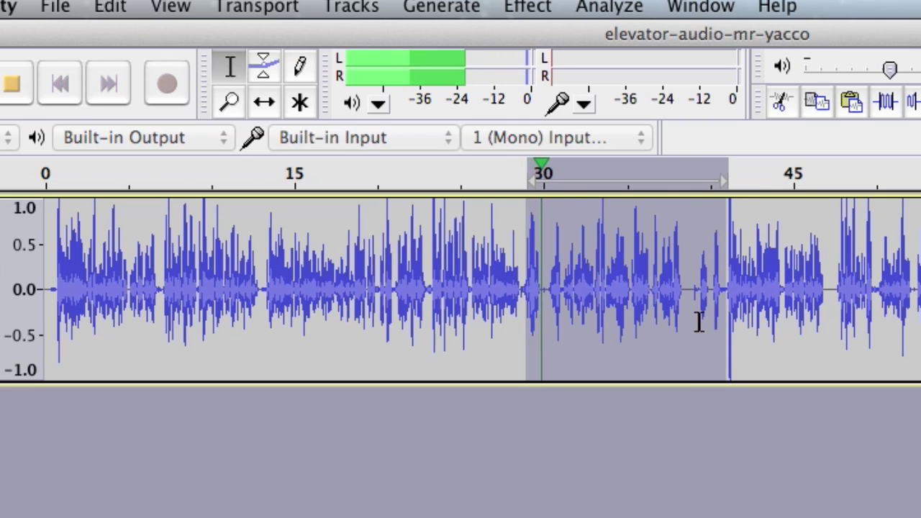
{"action": "key", "text": "space"}
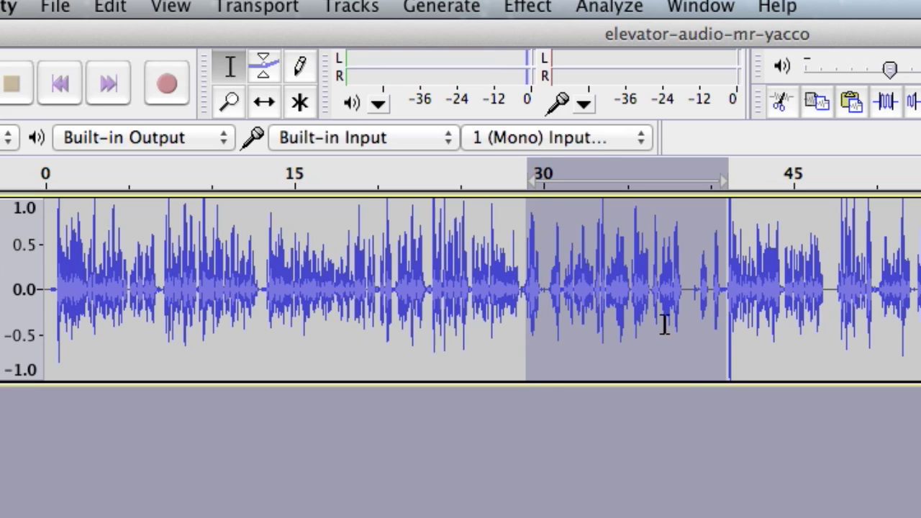
{"action": "key", "text": "Delete"}
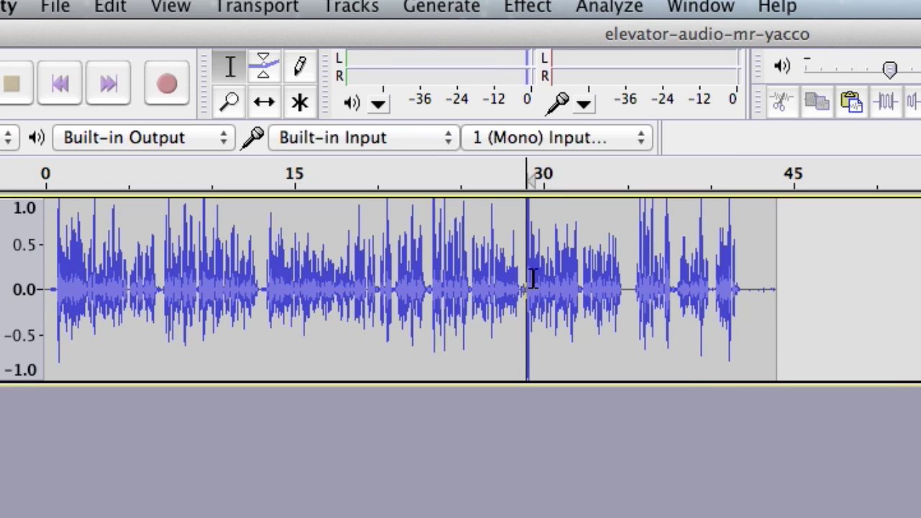
{"action": "left_click", "coordinate": [509, 286]}
{"action": "key", "text": "space"}
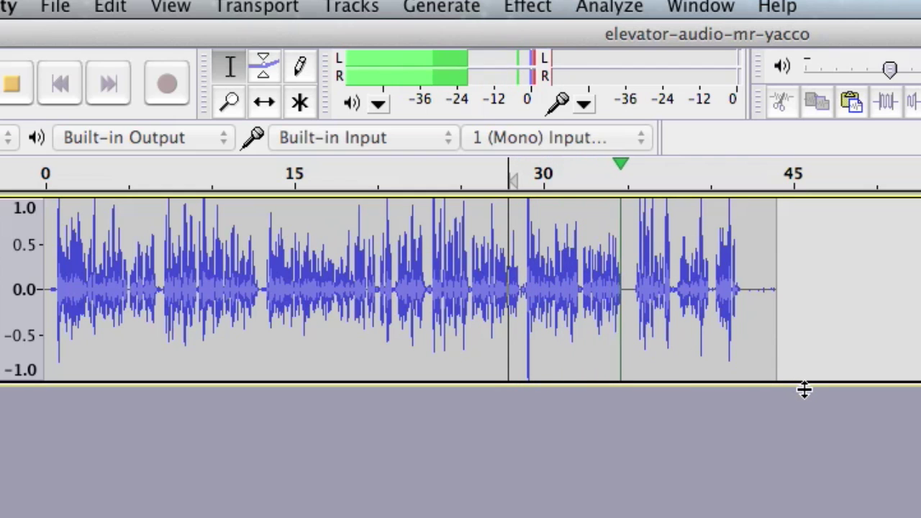
Step: Select from the end of the last spoken phrase past the clip end and delete that tail
{"action": "key", "text": "space"}
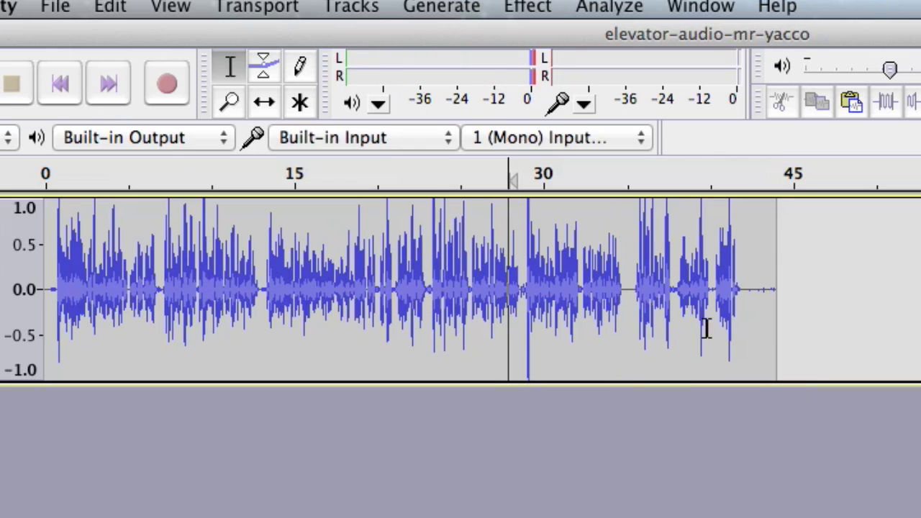
{"action": "left_click", "coordinate": [630, 295]}
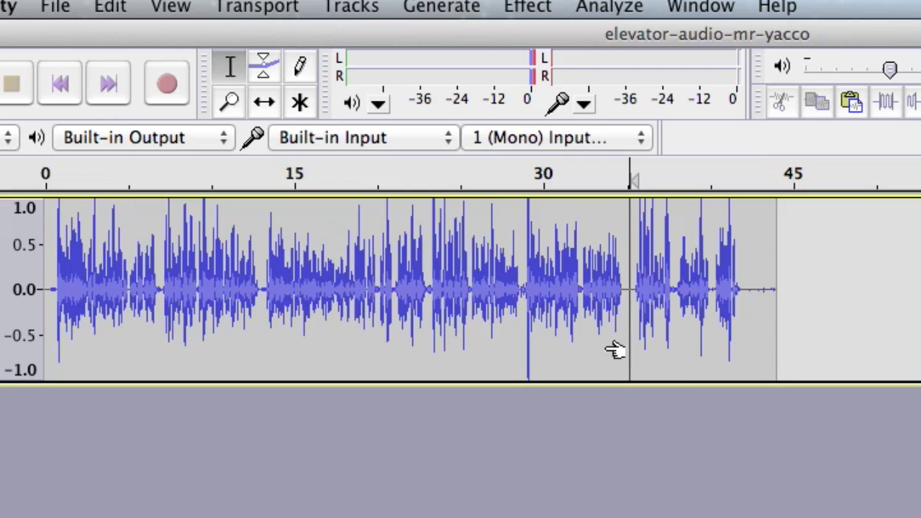
{"action": "left_click", "coordinate": [625, 288]}
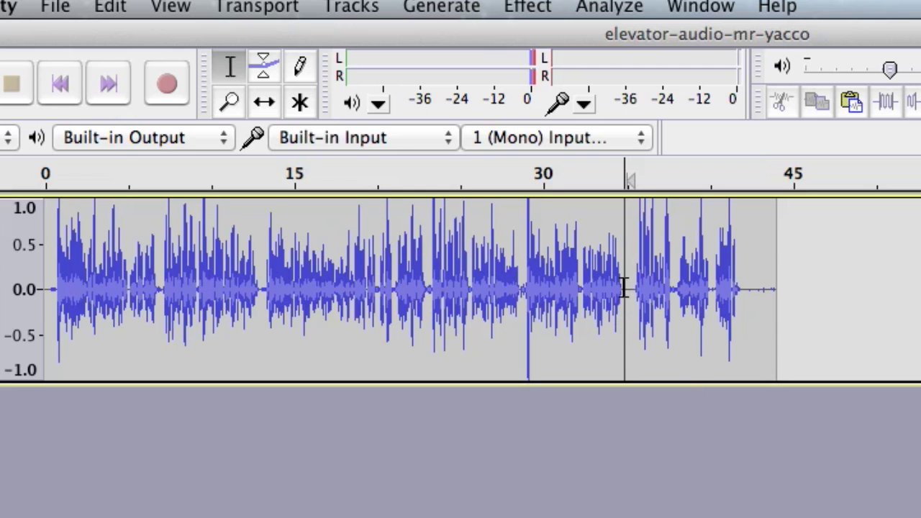
{"action": "left_click_drag", "start_coordinate": [625, 288], "coordinate": [805, 300]}
{"action": "key", "text": "Delete"}
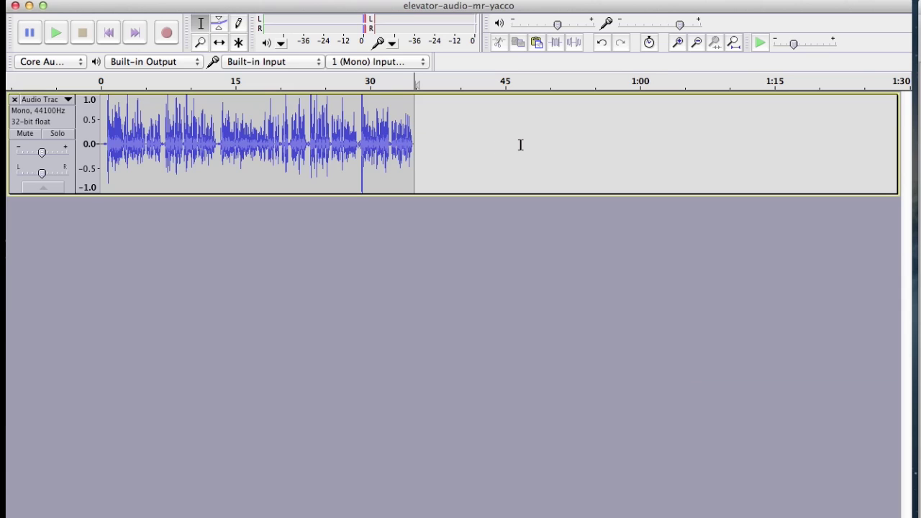
Step: Delete the leading silence so the voice starts at 0 s, then play the trimmed narration
{"action": "left_click", "coordinate": [733, 44]}
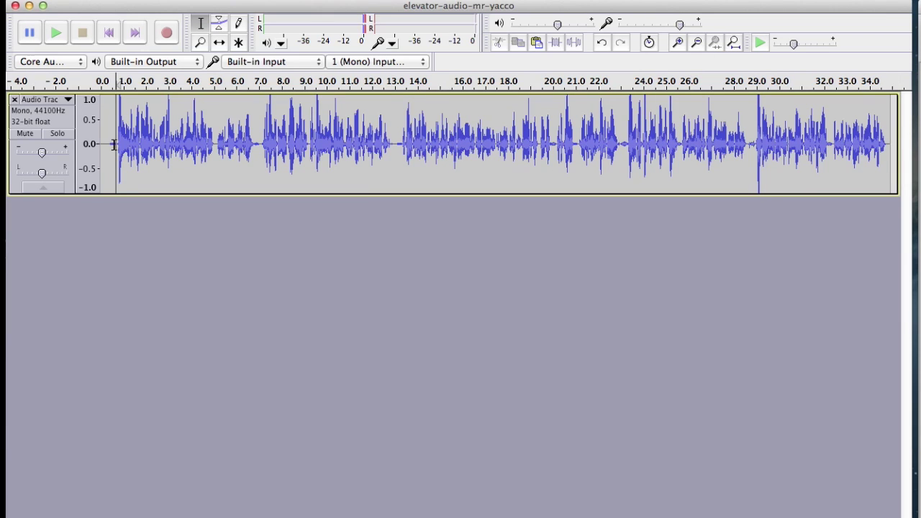
{"action": "left_click_drag", "start_coordinate": [114, 144], "coordinate": [91, 144]}
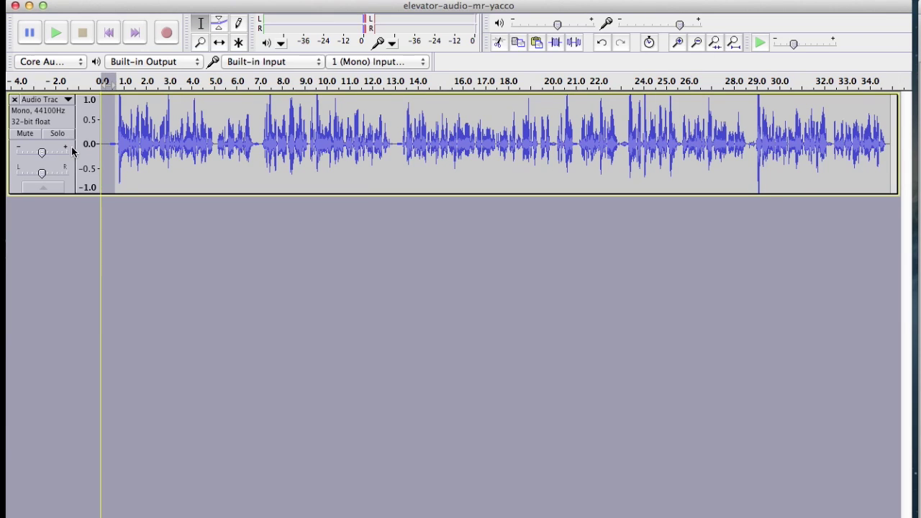
{"action": "key", "text": "Delete"}
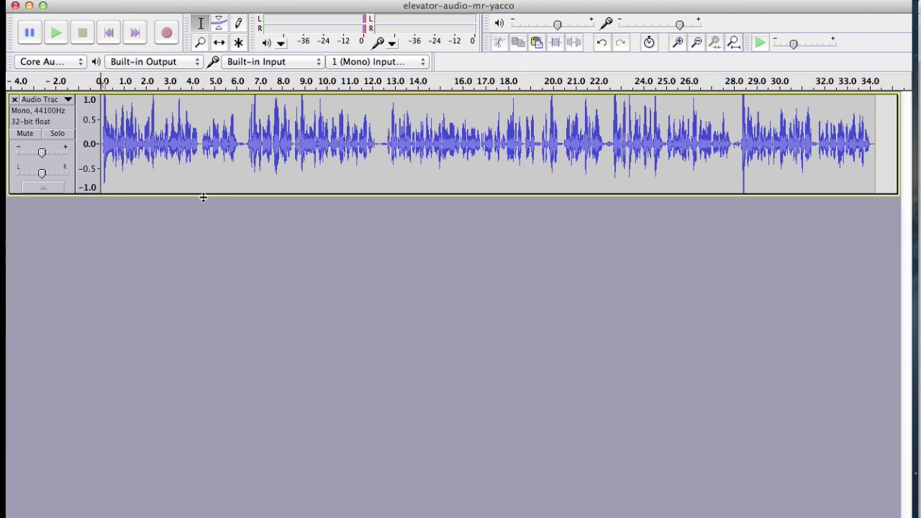
{"action": "key", "text": "space"}
{"action": "key", "text": "space"}
Step: Save the elevator-audio-mr-yacco project with File > Save Project
{"action": "left_click", "coordinate": [106, 0]}
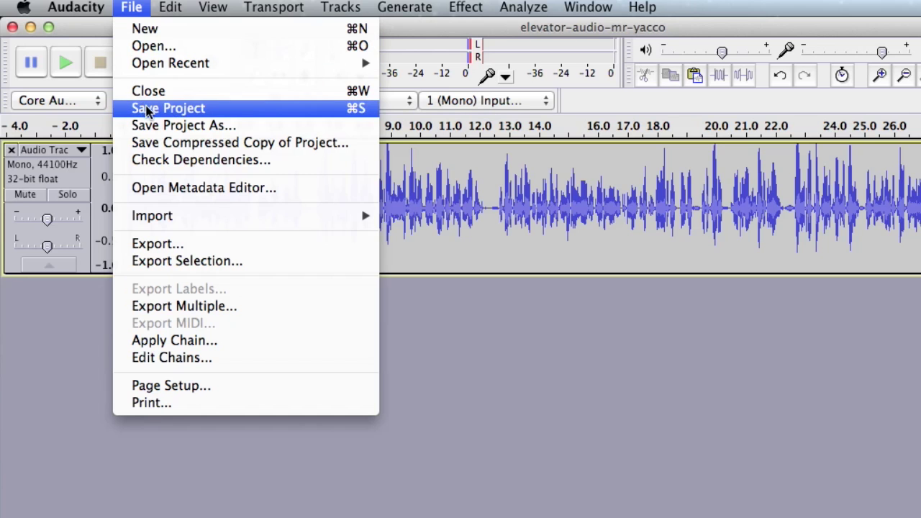
{"action": "left_click", "coordinate": [146, 109]}
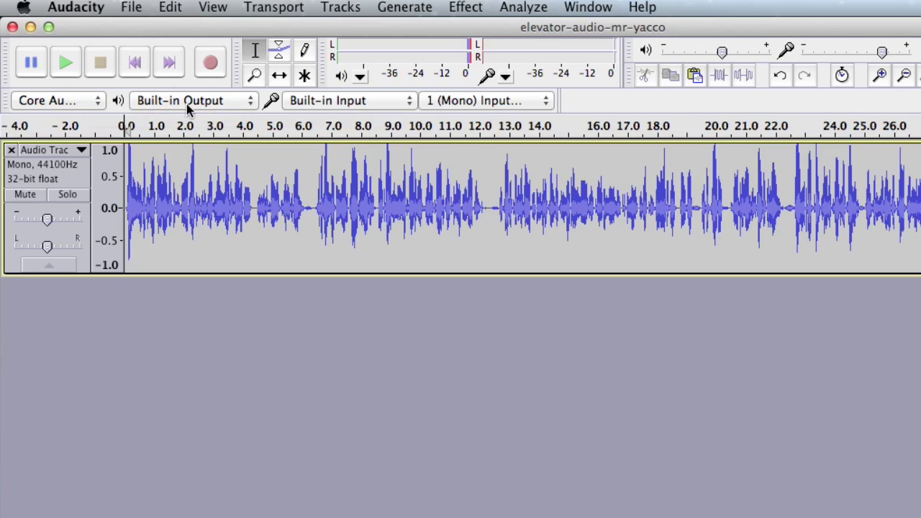
Step: Export the audio as 'elevator-audio-mr-yacco' in WAV (Microsoft) signed 16-bit PCM format
{"action": "left_click", "coordinate": [134, 7]}
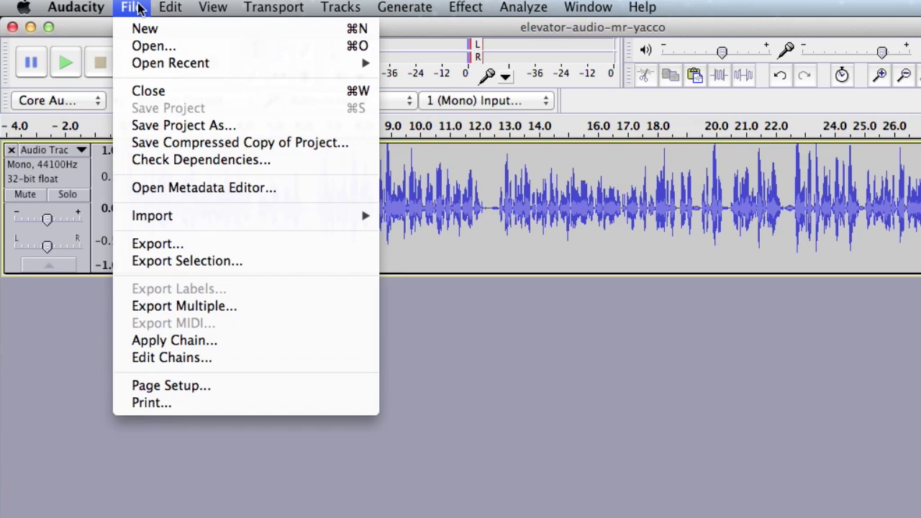
{"action": "left_click", "coordinate": [161, 248]}
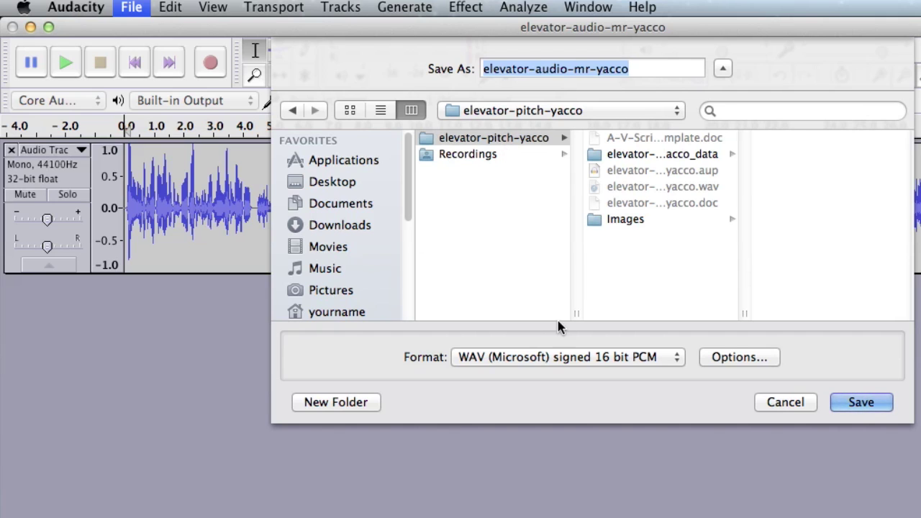
{"action": "left_click", "coordinate": [509, 358]}
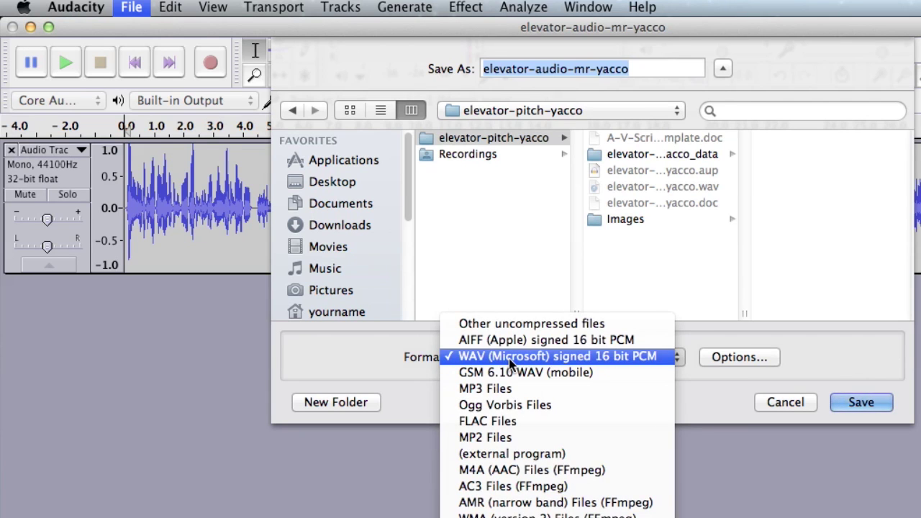
{"action": "left_click", "coordinate": [508, 359]}
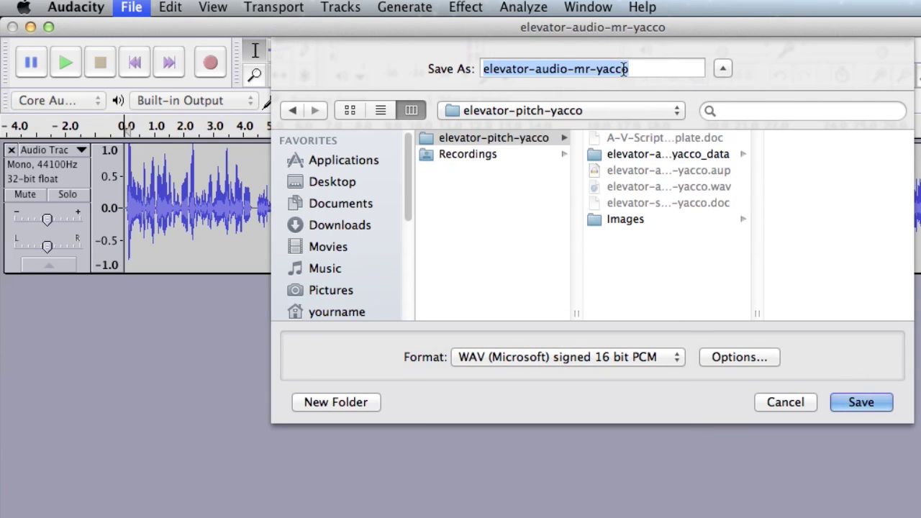
{"action": "left_click", "coordinate": [880, 404]}
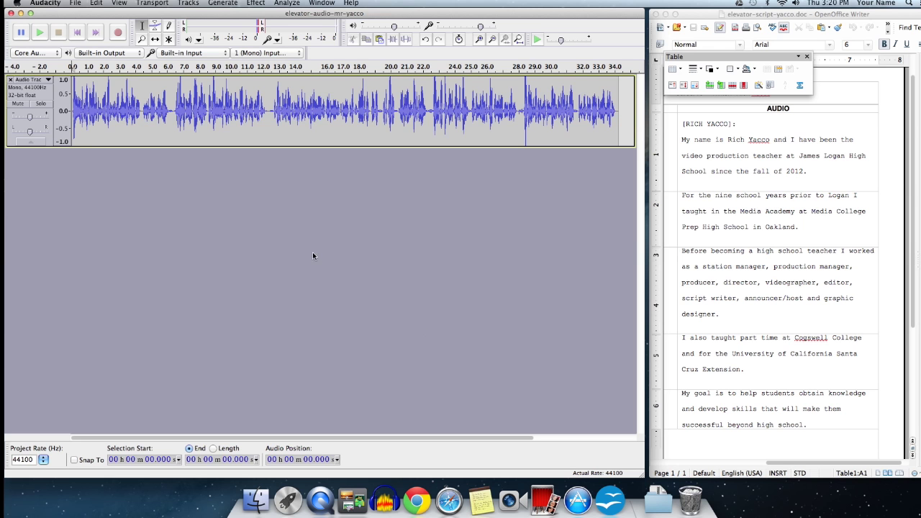
Step: Quit Audacity and OpenOffice Writer, leaving only the elevator-pitch-yacco Finder window with nothing selected
{"action": "left_click", "coordinate": [50, 3]}
{"action": "left_click", "coordinate": [57, 93]}
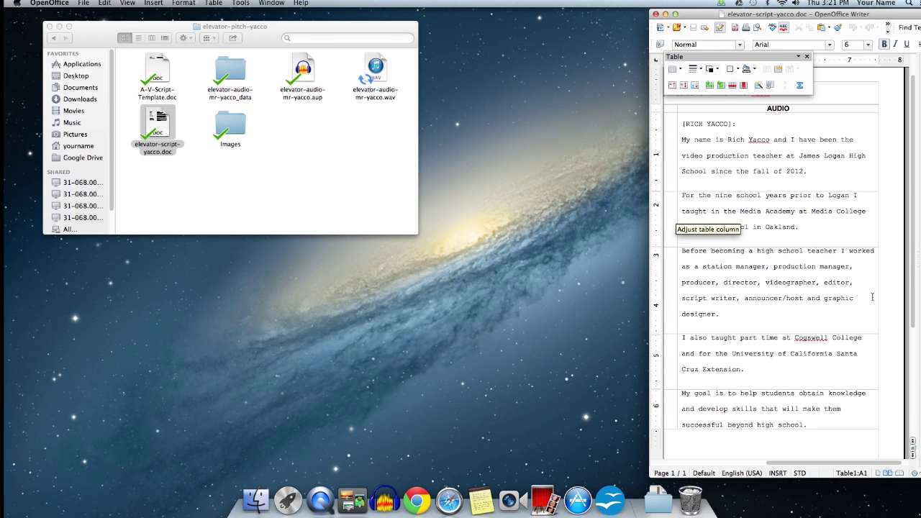
{"action": "key", "text": "super+q"}
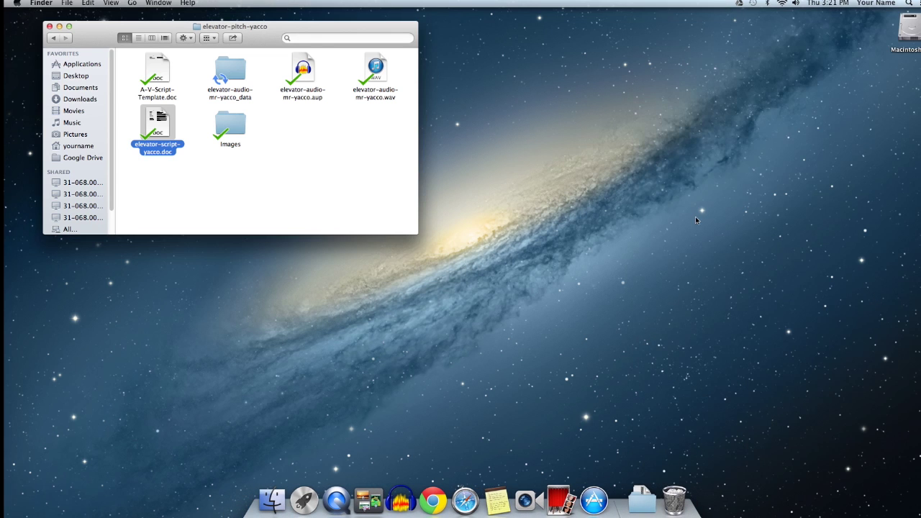
{"action": "left_click", "coordinate": [363, 184]}
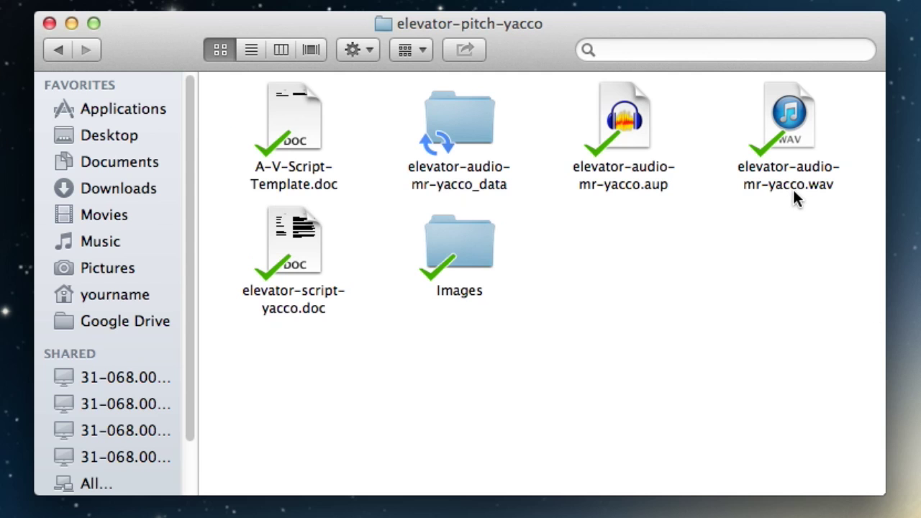
Step: Check the .wav, .aup and _data items, ending with elevator-audio-mr-yacco.wav selected
{"action": "left_click", "coordinate": [795, 199]}
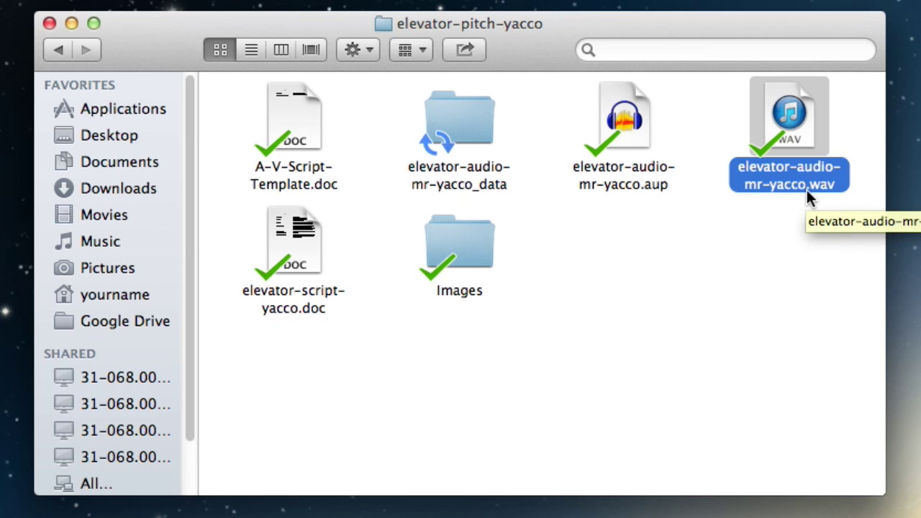
{"action": "left_click", "coordinate": [662, 188]}
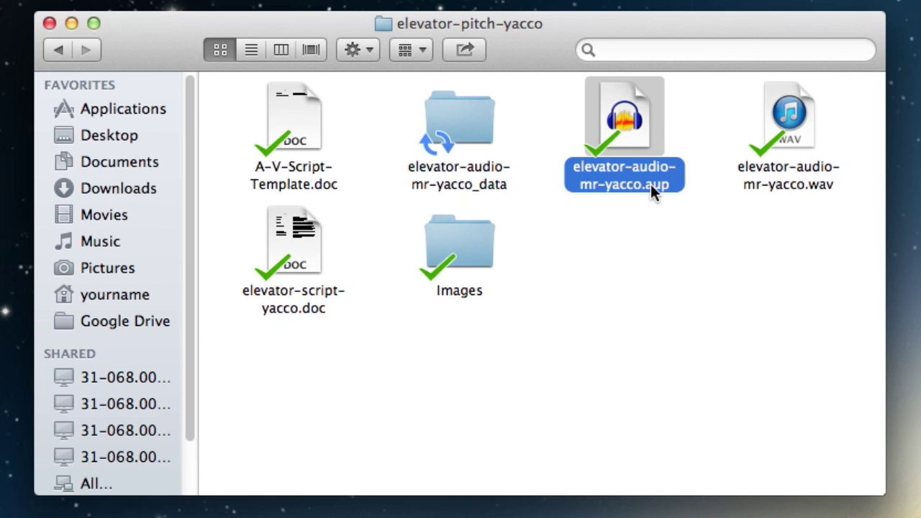
{"action": "left_click", "coordinate": [486, 169]}
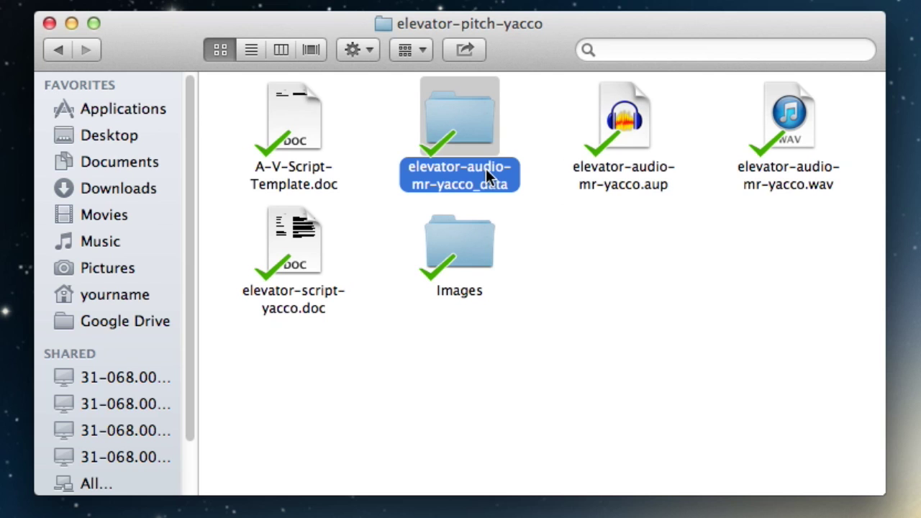
{"action": "left_click", "coordinate": [612, 138]}
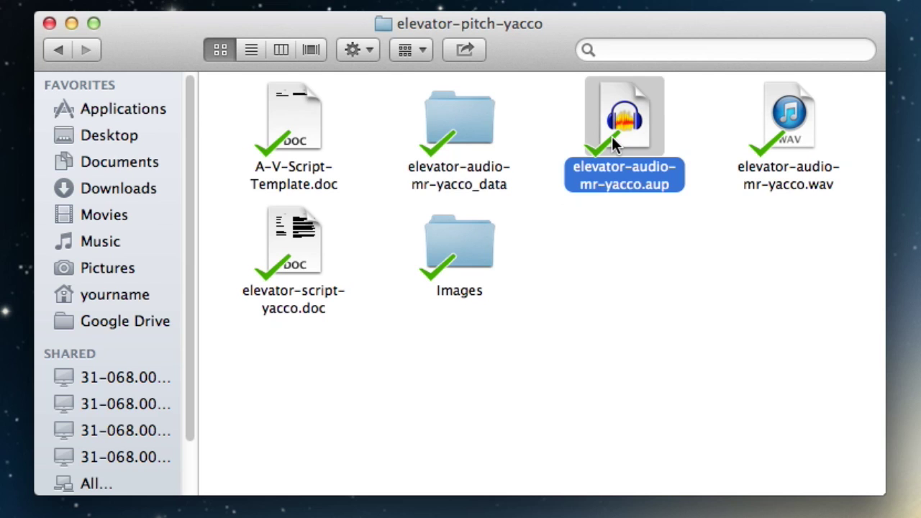
{"action": "key", "text": "Right"}
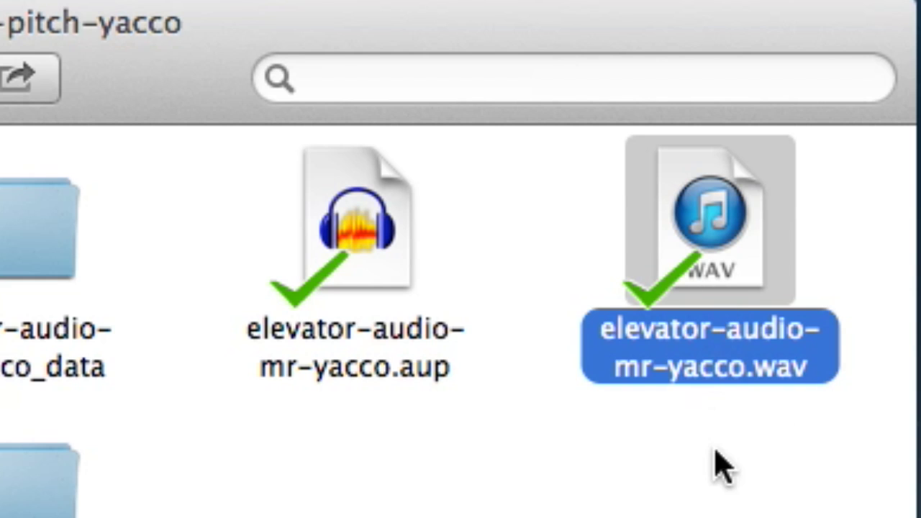
{"action": "key", "text": "space"}
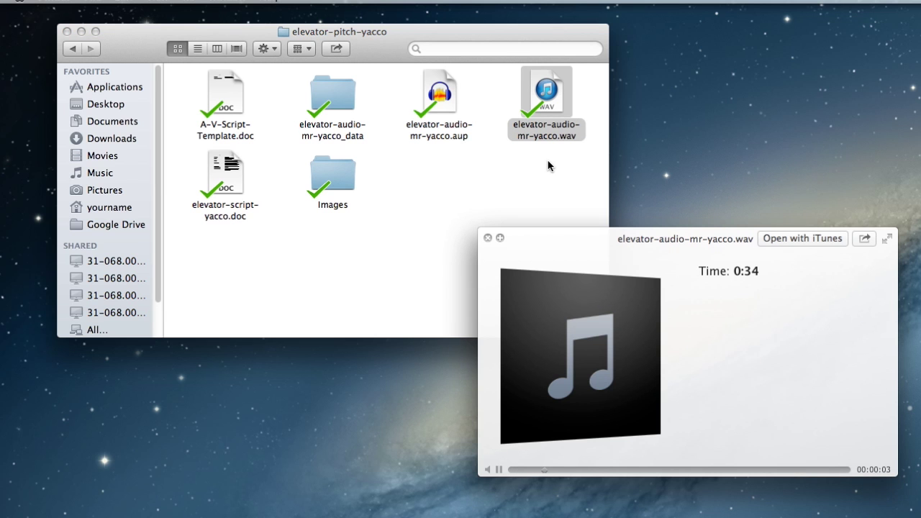
{"action": "key", "text": "space"}
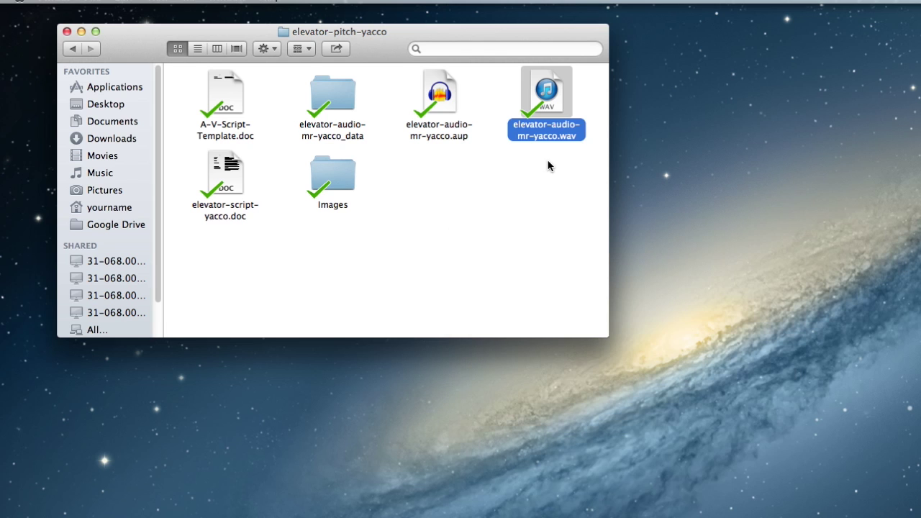